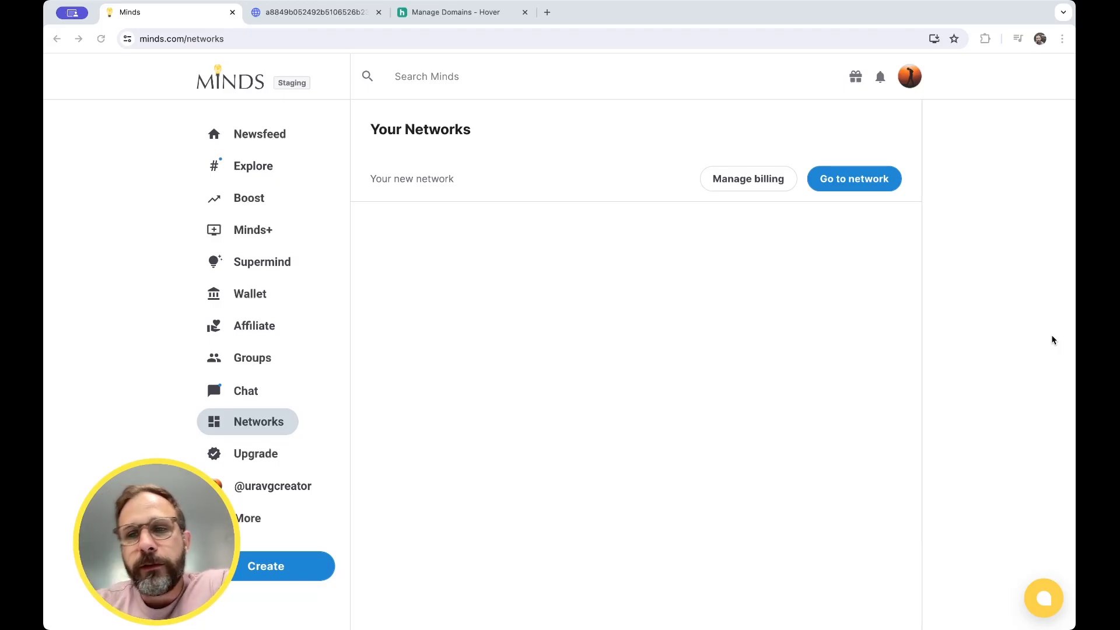
- Go to the new network's admin page from the Networks list and close the duplicate tab
{"action": "left_click", "coordinate": [197, 39]}
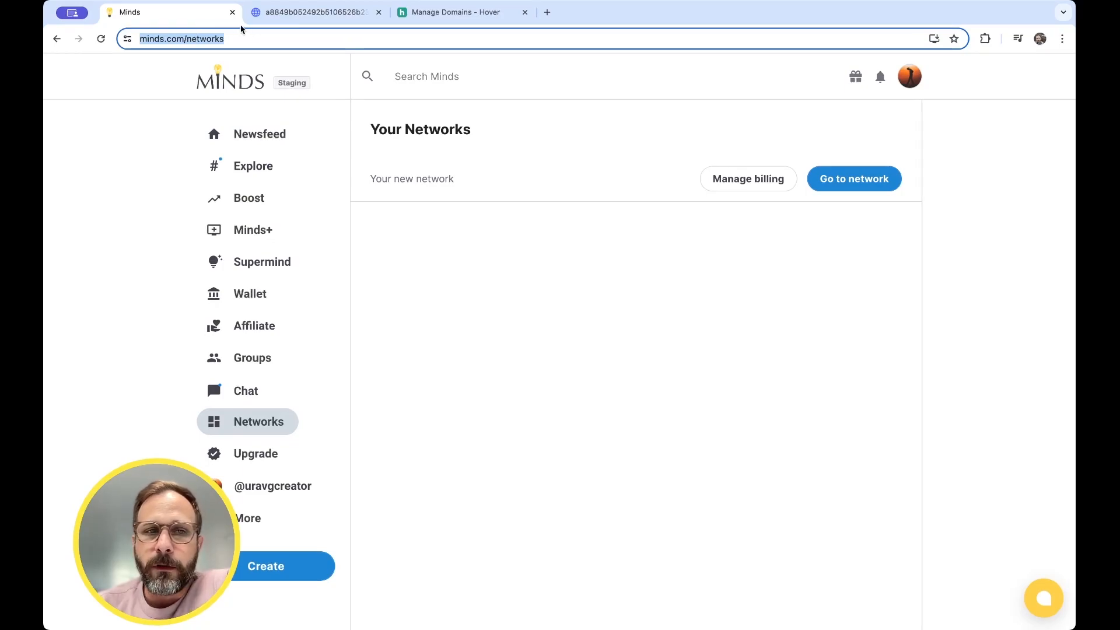
{"action": "left_click", "coordinate": [853, 182]}
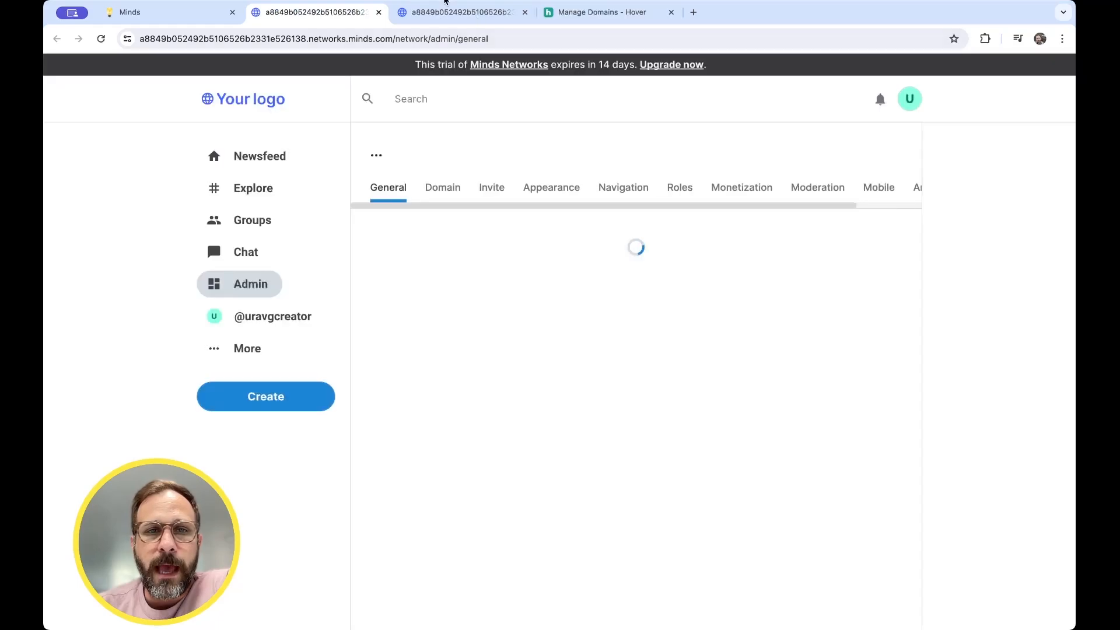
{"action": "left_click", "coordinate": [525, 12]}
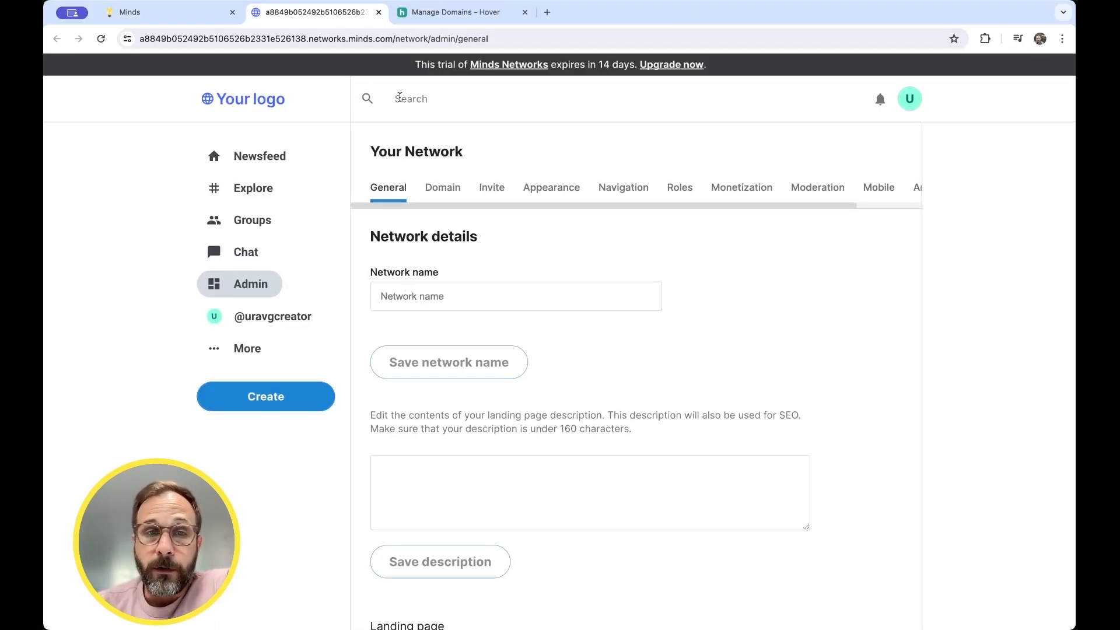
{"action": "left_click", "coordinate": [192, 39]}
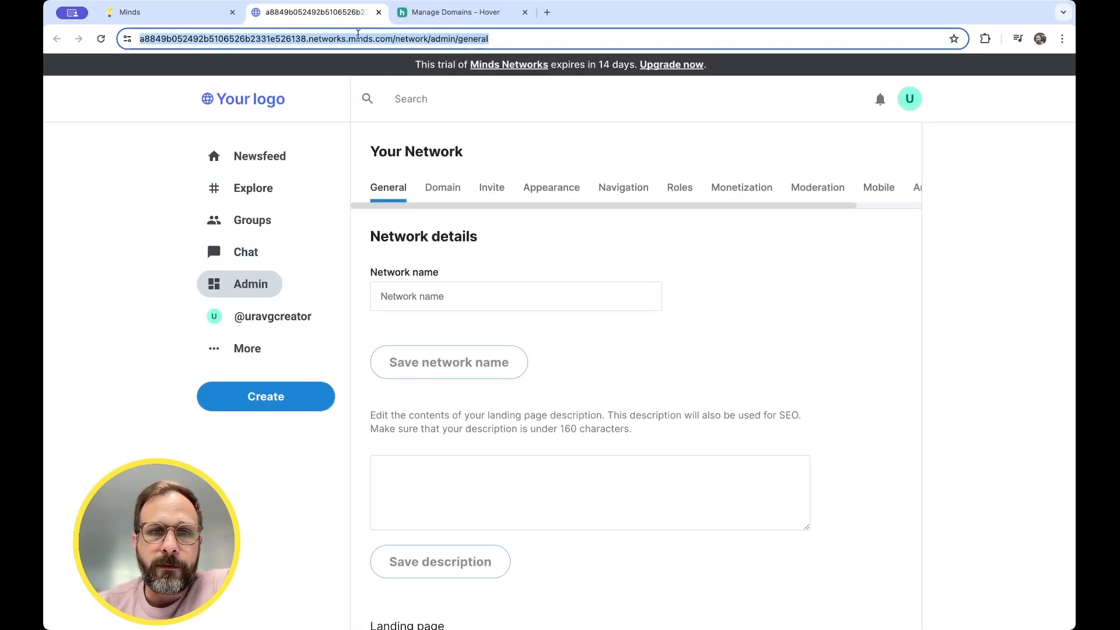
{"action": "left_click", "coordinate": [393, 40]}
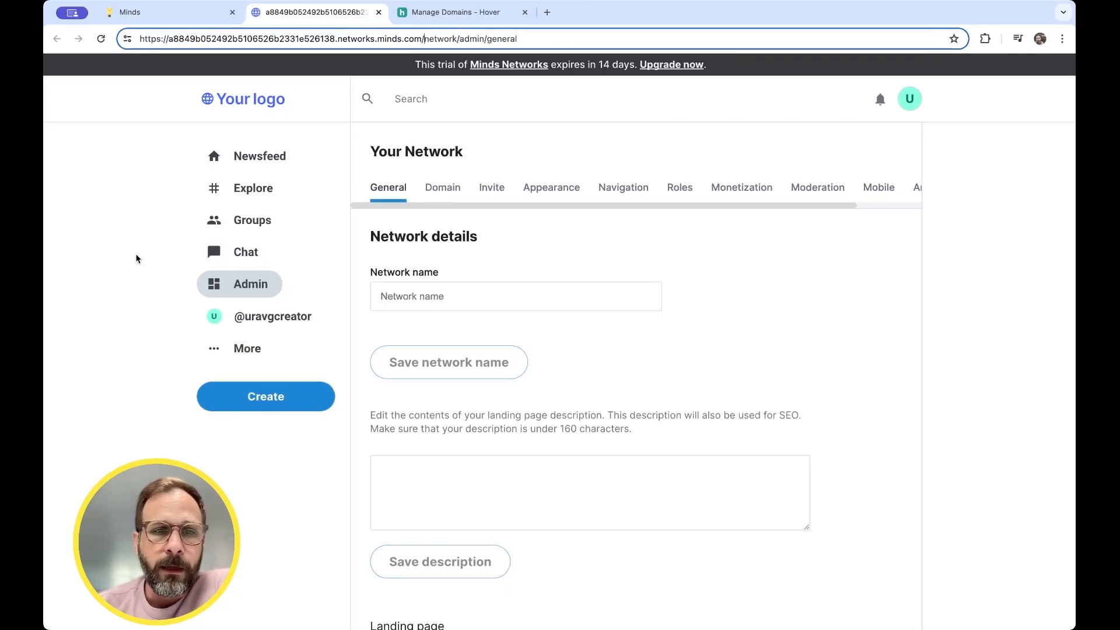
- Start the custom domain setup in the network's domain settings and enter creator.somethingsomething.link, based on the domain registered in Hover
{"action": "left_click", "coordinate": [442, 191]}
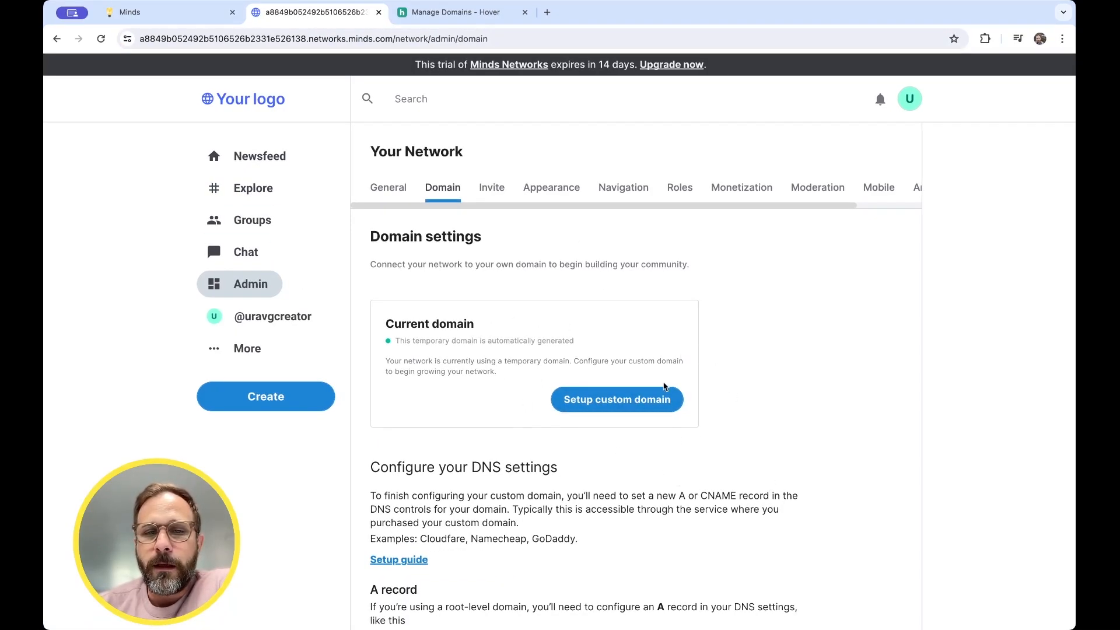
{"action": "left_click", "coordinate": [642, 409]}
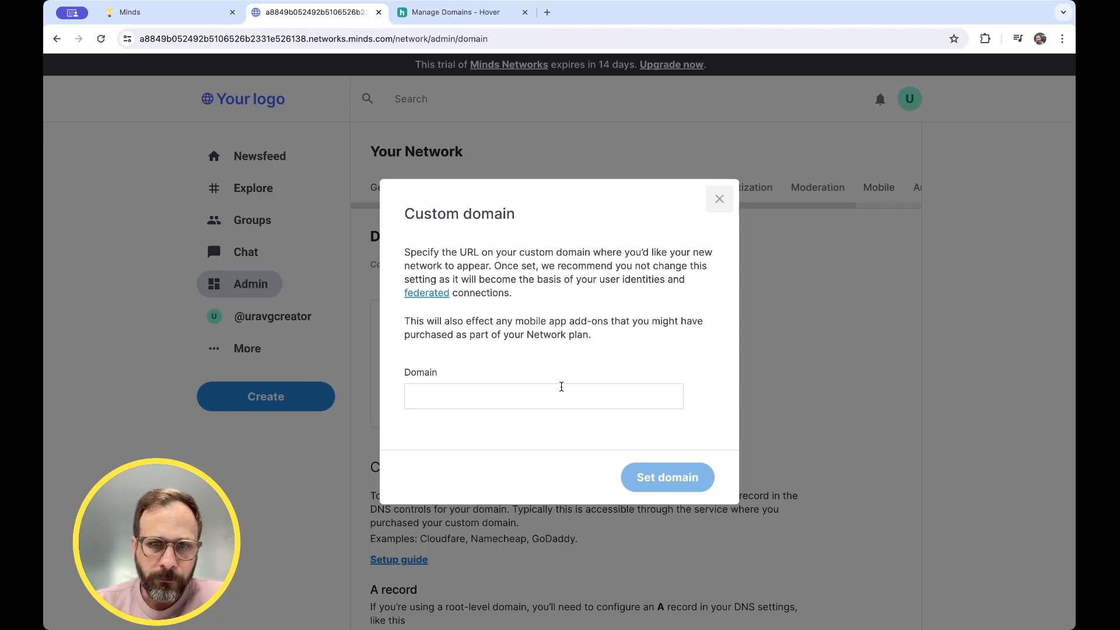
{"action": "key", "text": "ctrl+Tab"}
{"action": "double_click", "coordinate": [244, 143]}
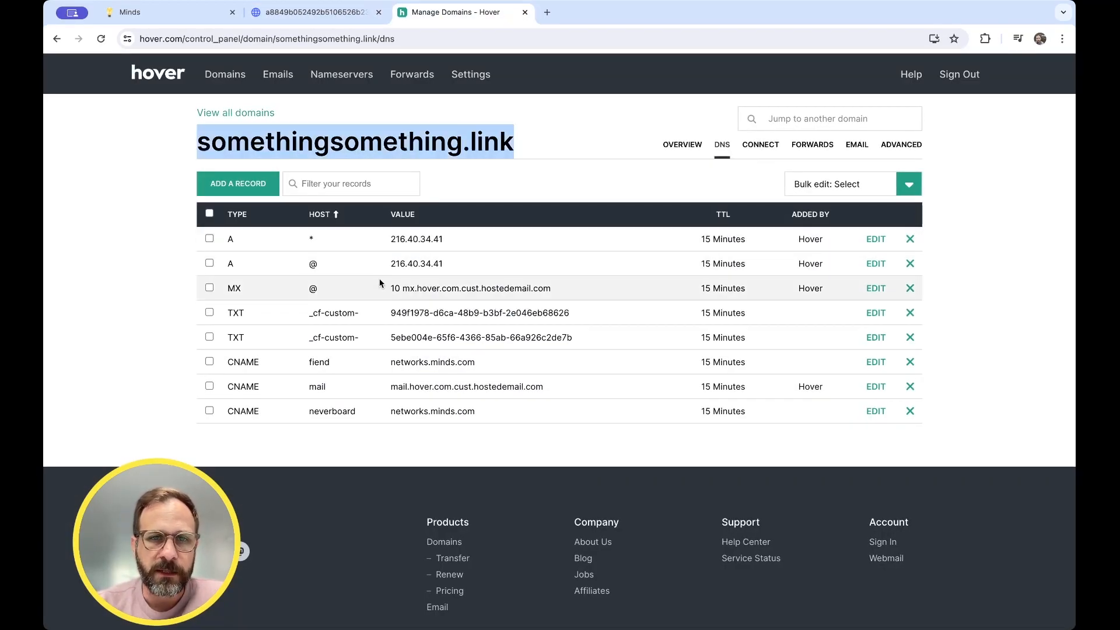
{"action": "key", "text": "ctrl+shift+Tab"}
{"action": "left_click", "coordinate": [602, 398]}
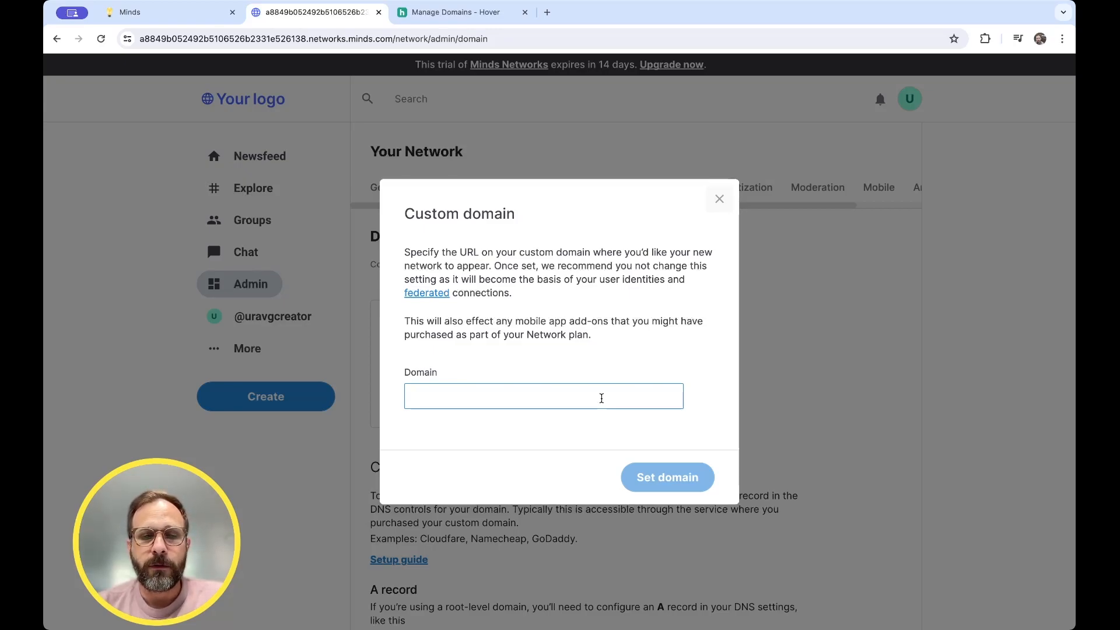
{"action": "type", "text": "creator.somethingsomething.link"}
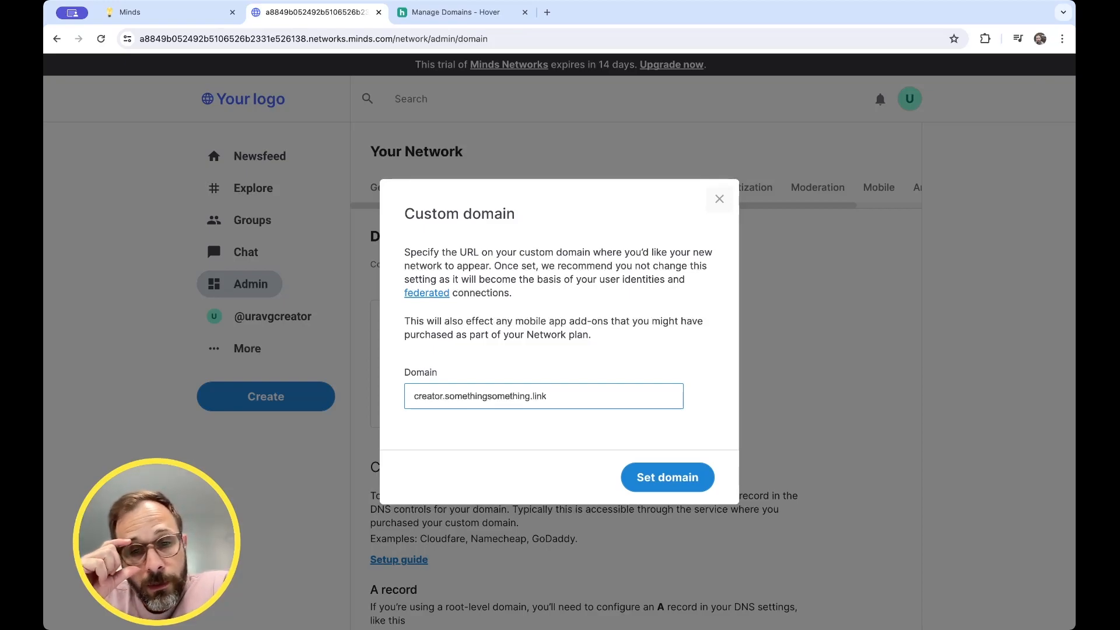
- Try somethingsomething.link and creator.minds.com as alternative entries for the custom domain
{"action": "double_click", "coordinate": [474, 395]}
{"action": "type", "text": "a"}
{"action": "key", "text": "super+a"}
{"action": "type", "text": "creat"}
{"action": "key", "text": "super+a"}
{"action": "type", "text": "somethingsomething."}
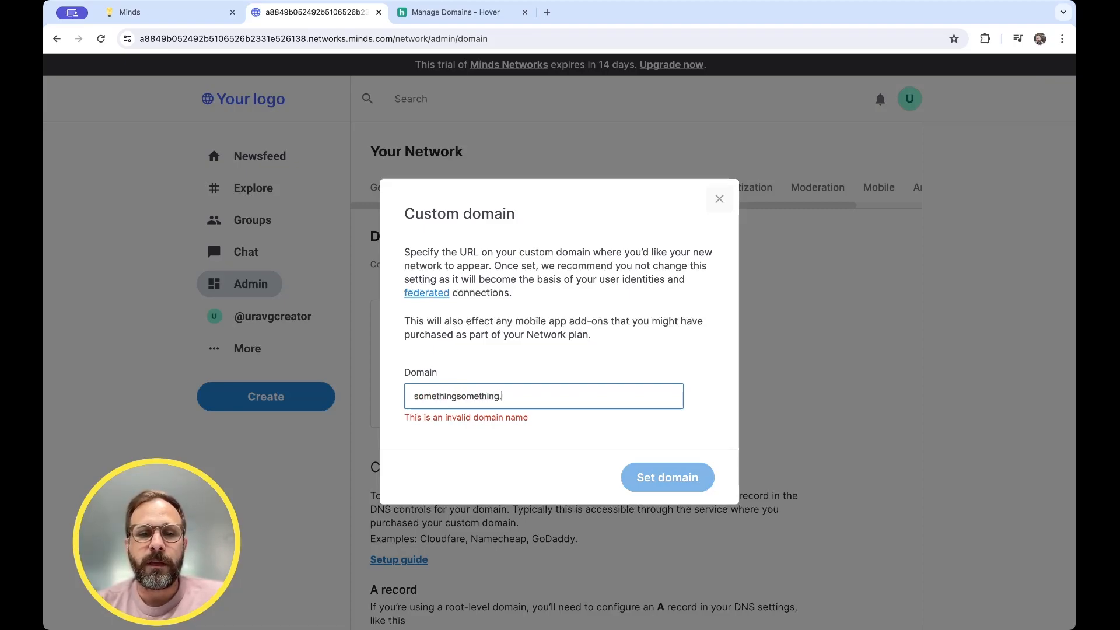
{"action": "type", "text": "link"}
{"action": "key", "text": "super+a"}
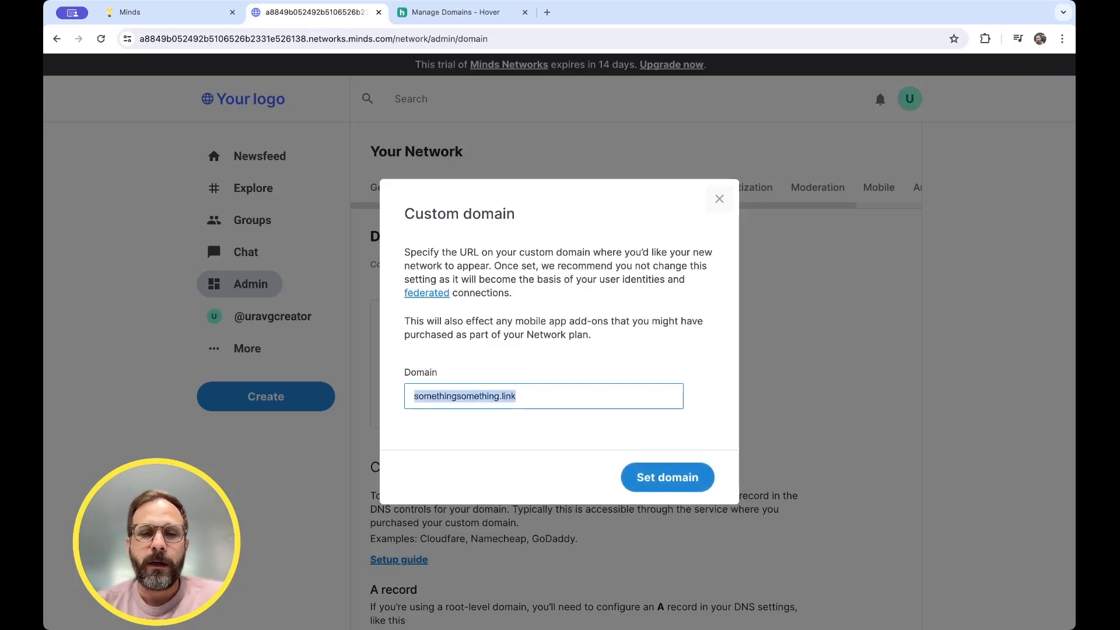
{"action": "type", "text": "creator"}
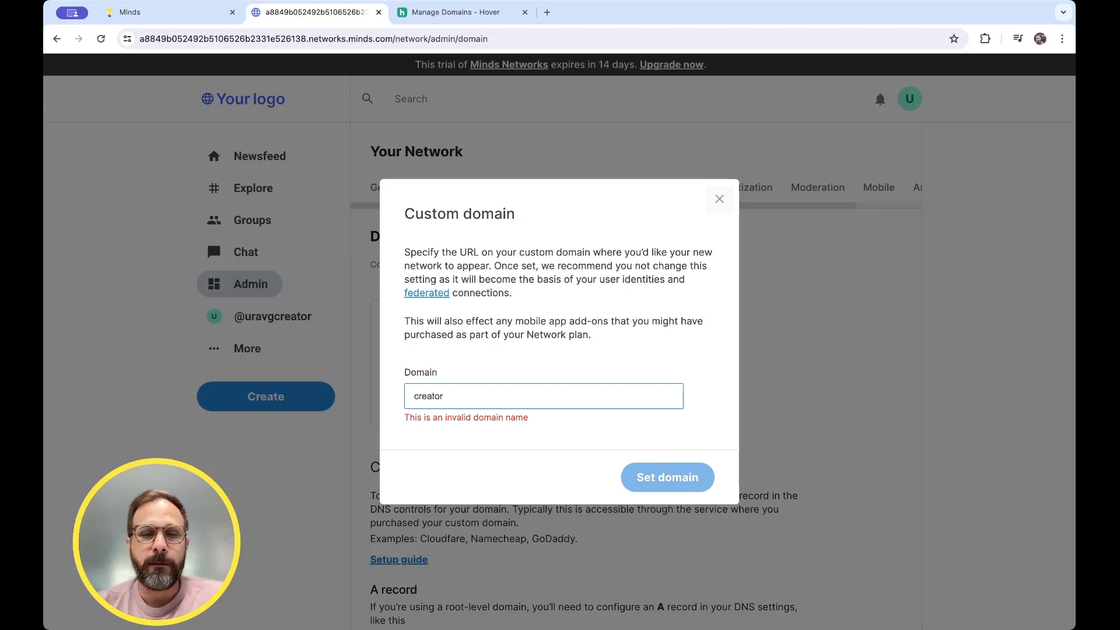
{"action": "type", "text": ".minds.com"}
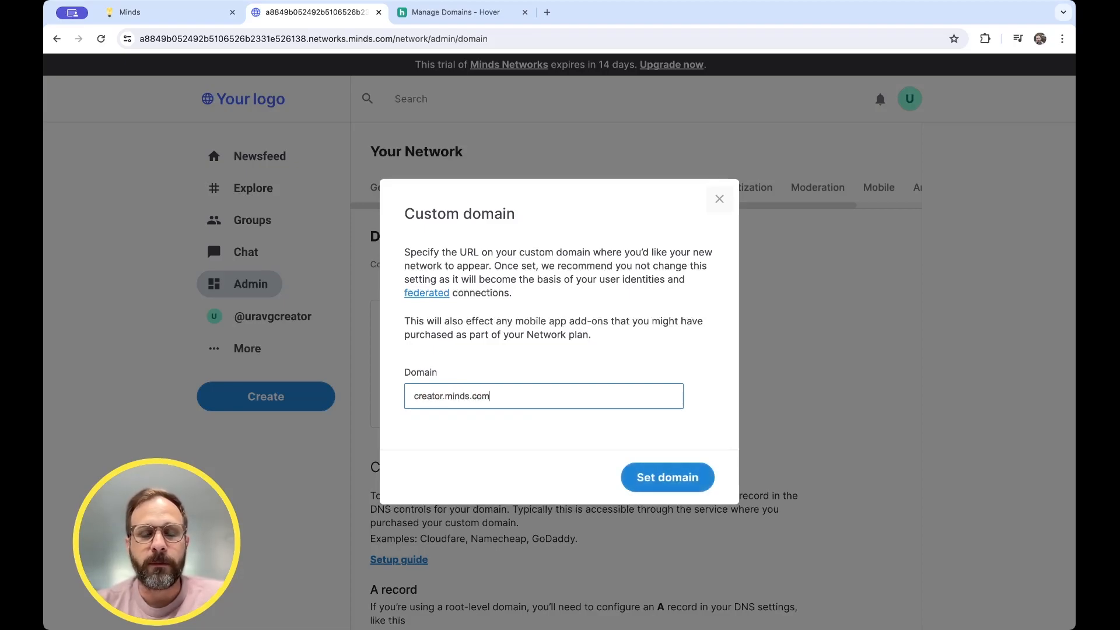
- Set the network's custom domain to creator.somethingsomething.link
{"action": "key", "text": "super+a"}
{"action": "type", "text": "c"}
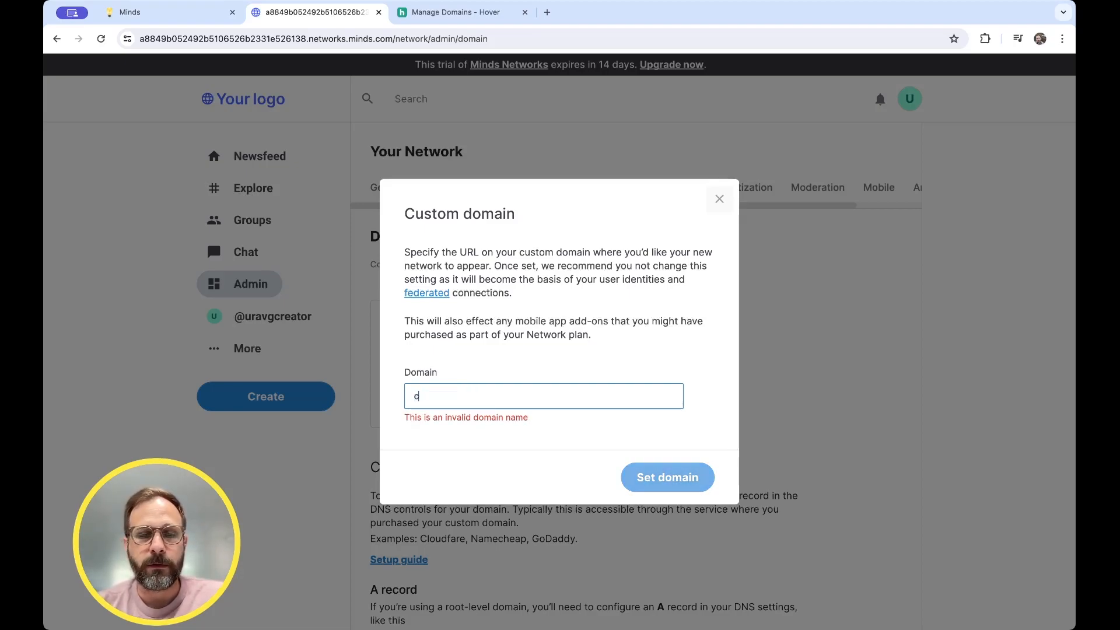
{"action": "type", "text": "reator.some"}
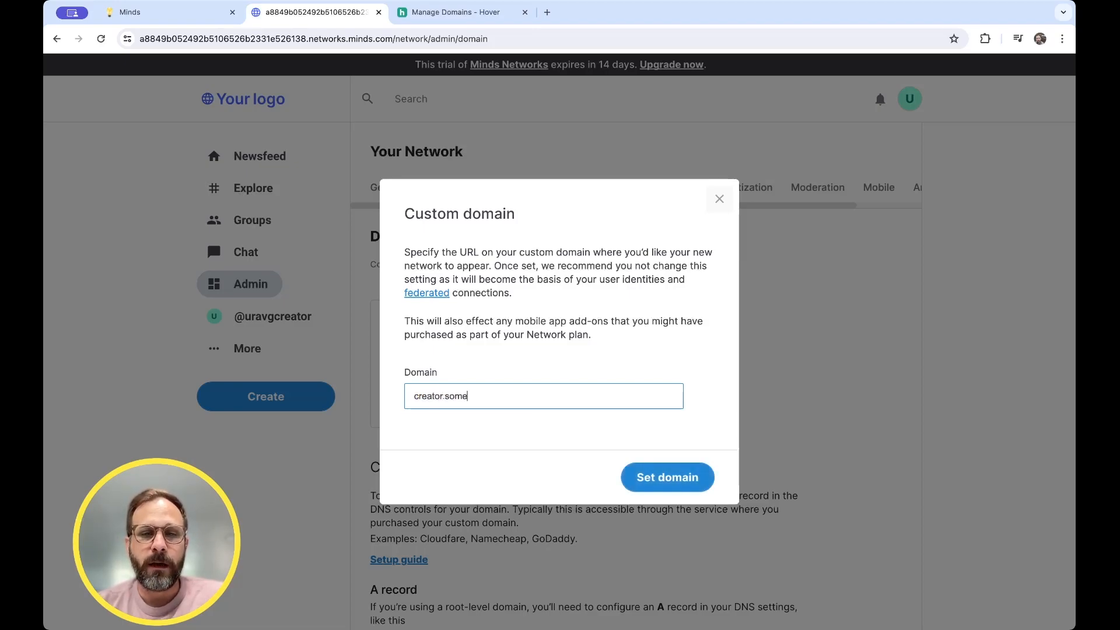
{"action": "type", "text": "thingsomething.link"}
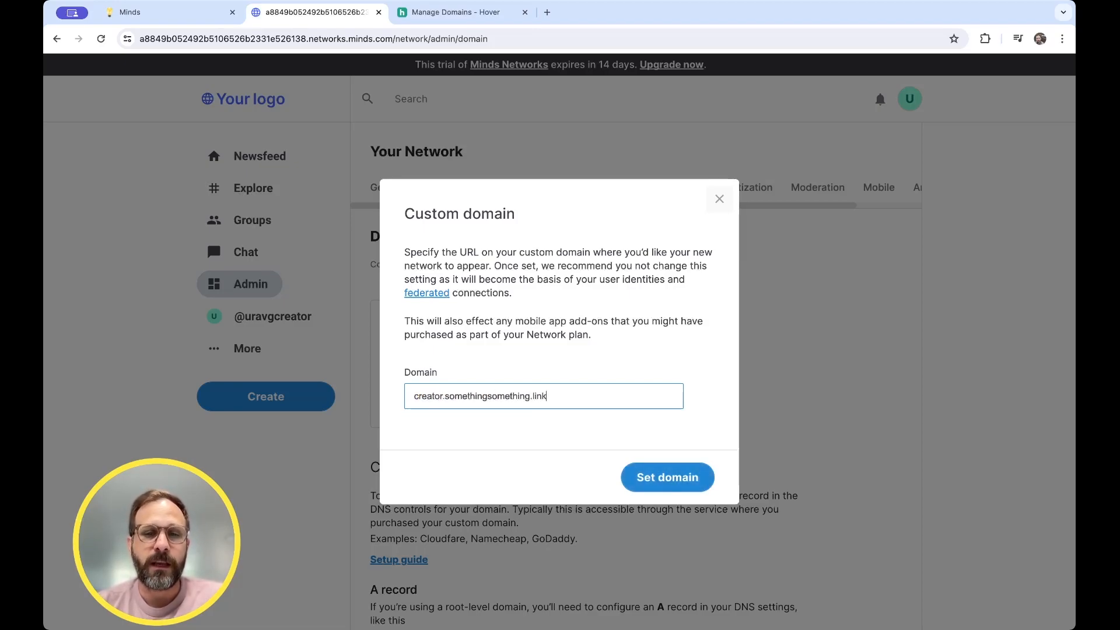
{"action": "left_click", "coordinate": [655, 487]}
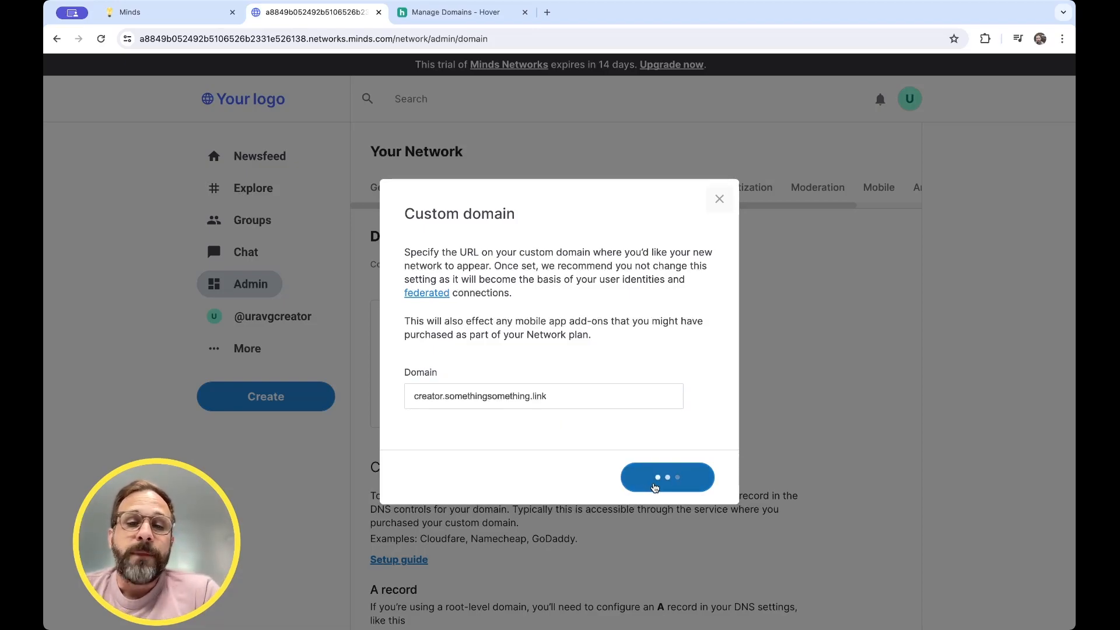
{"action": "left_click", "coordinate": [668, 419]}
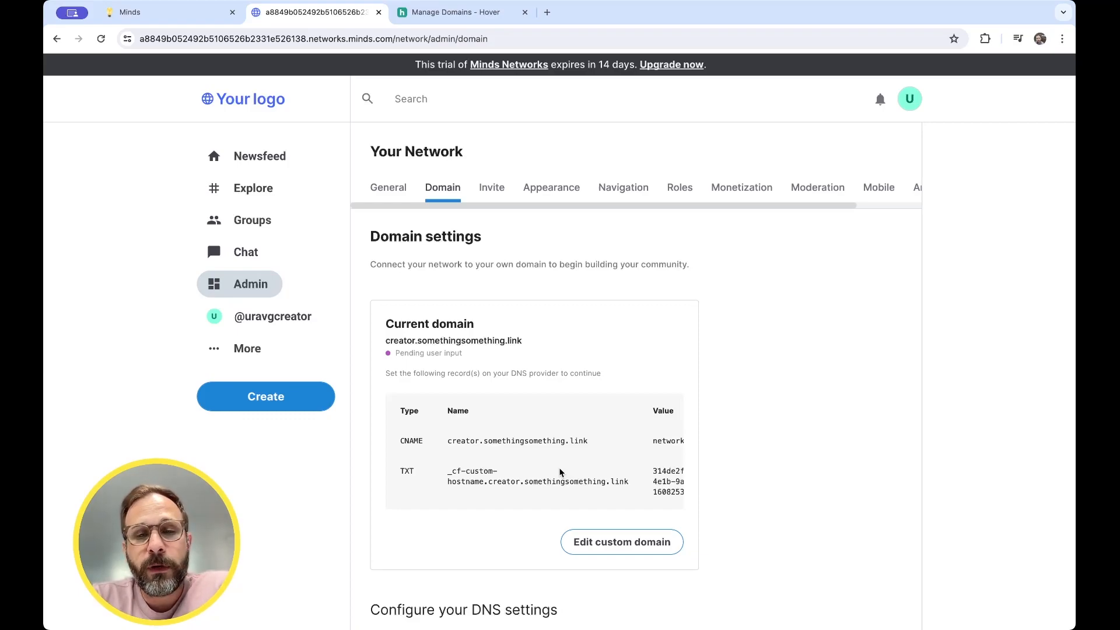
- Review the domain's DNS records in Hover and the CNAME and TXT records required in the network's domain settings
{"action": "left_click", "coordinate": [473, 13]}
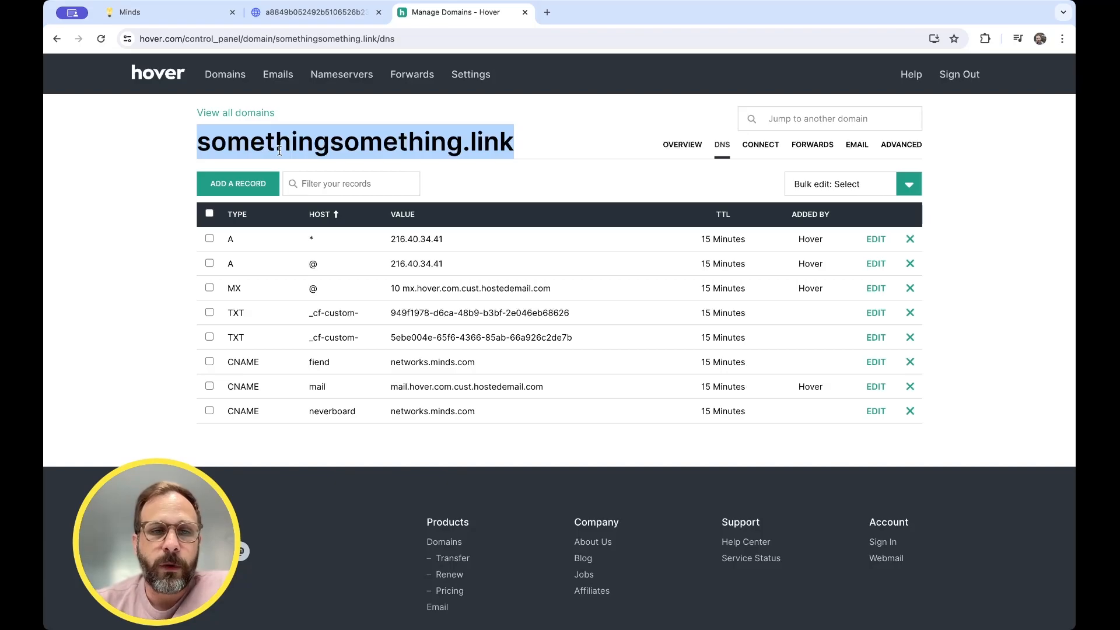
{"action": "left_click", "coordinate": [115, 257]}
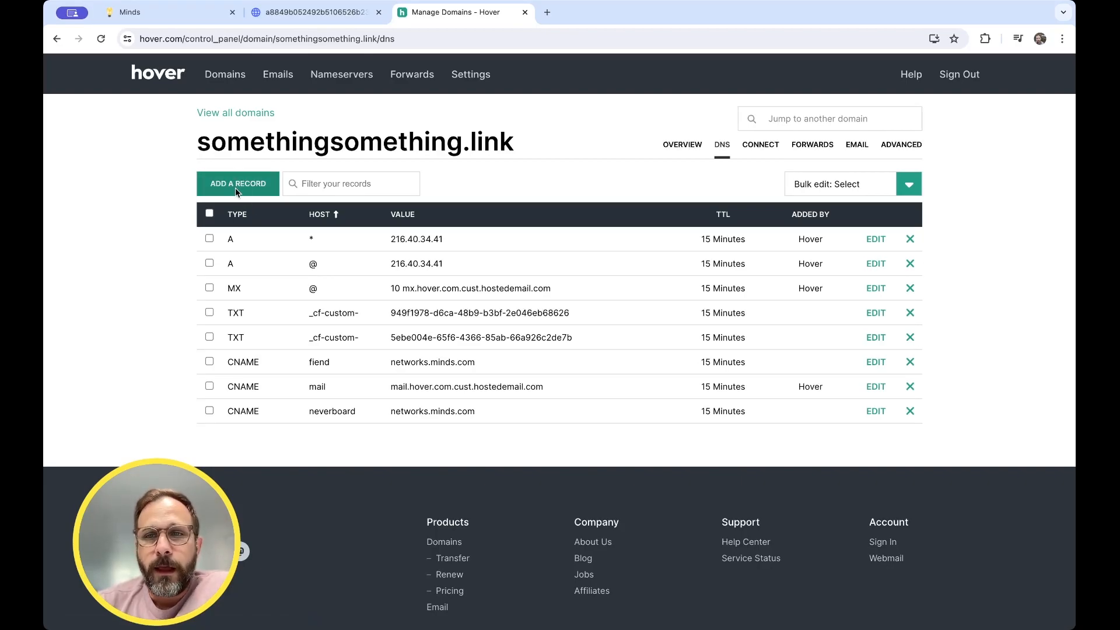
{"action": "left_click", "coordinate": [303, 12]}
{"action": "double_click", "coordinate": [410, 440]}
{"action": "double_click", "coordinate": [408, 472]}
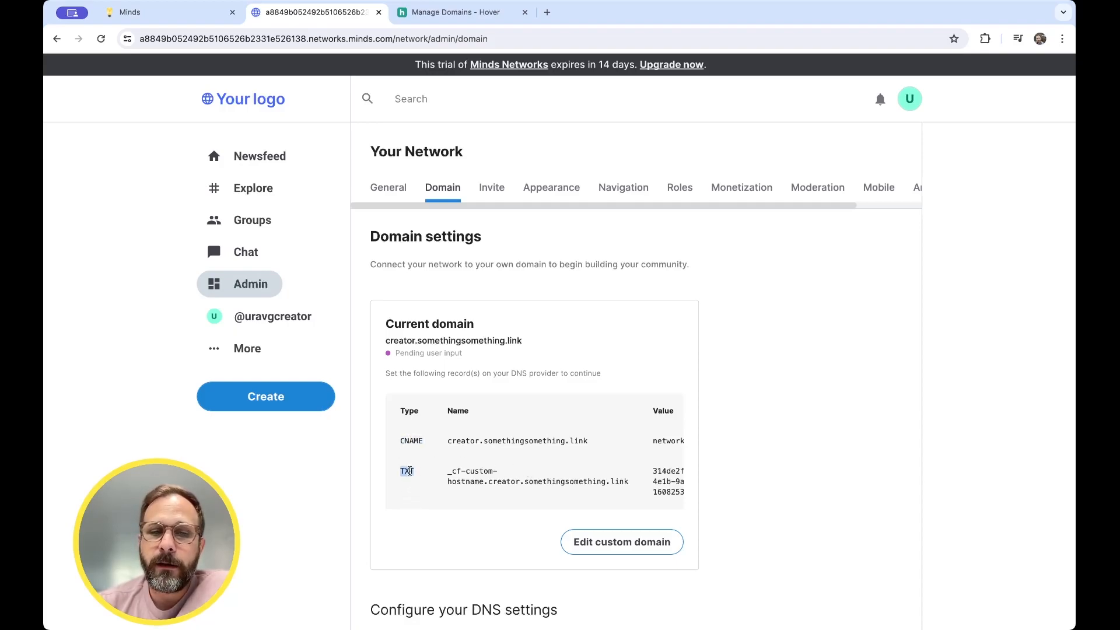
{"action": "left_click", "coordinate": [560, 452]}
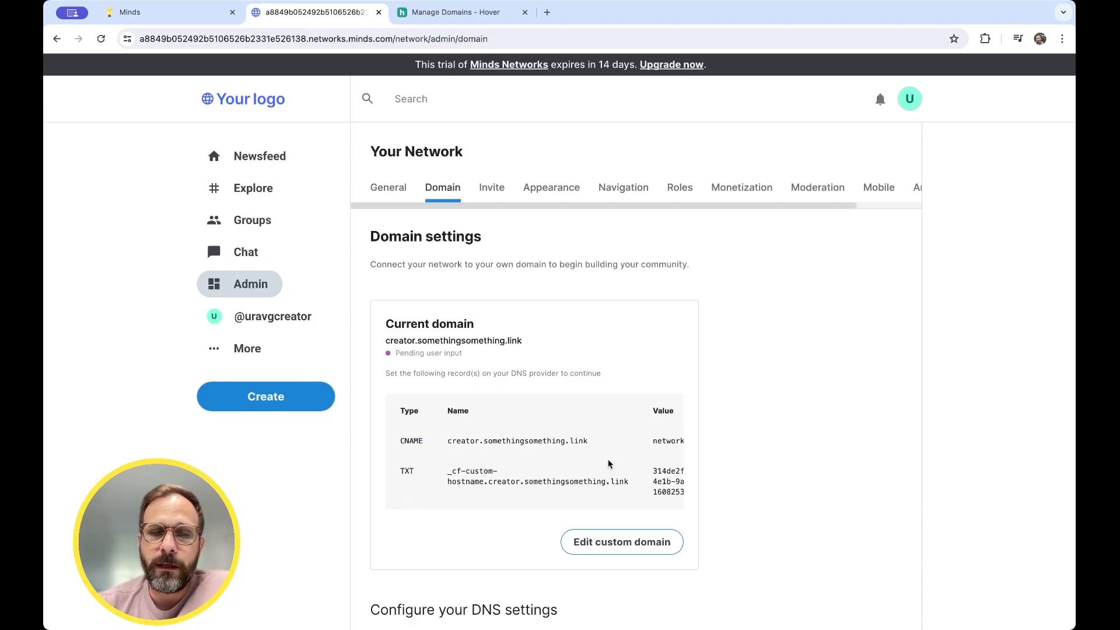
{"action": "scroll", "coordinate": [524, 439], "scroll_direction": "right", "scroll_amount": 2}
{"action": "scroll", "coordinate": [523, 439], "scroll_direction": "left", "scroll_amount": 2}
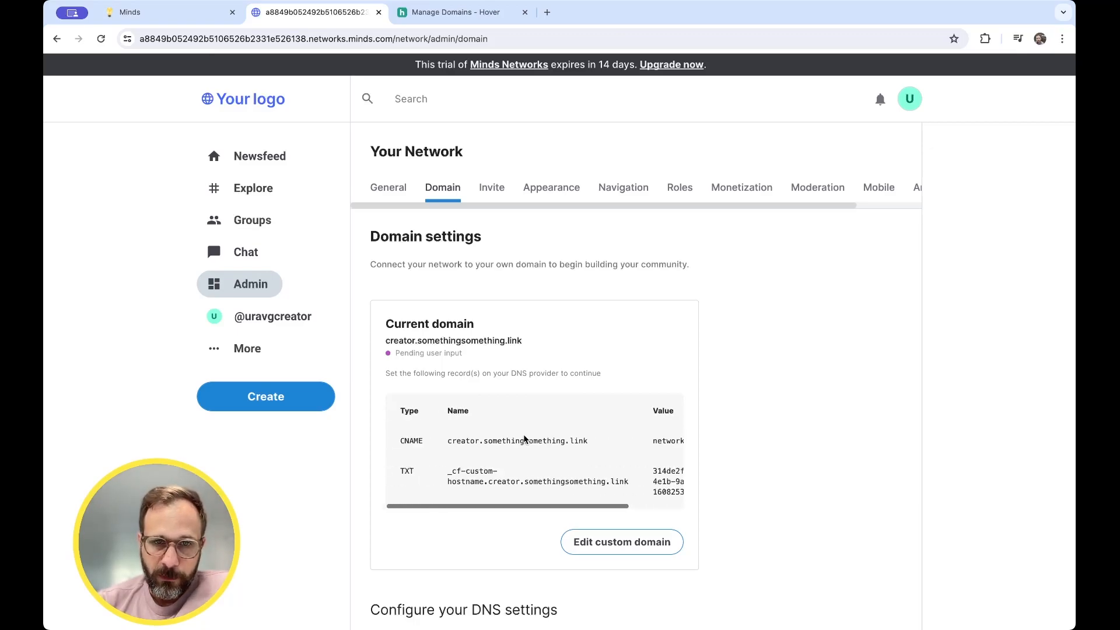
- Switch to Hover and start a new DNS record of type CNAME for somethingsomething.link
{"action": "left_click", "coordinate": [444, 19]}
{"action": "left_click", "coordinate": [243, 189]}
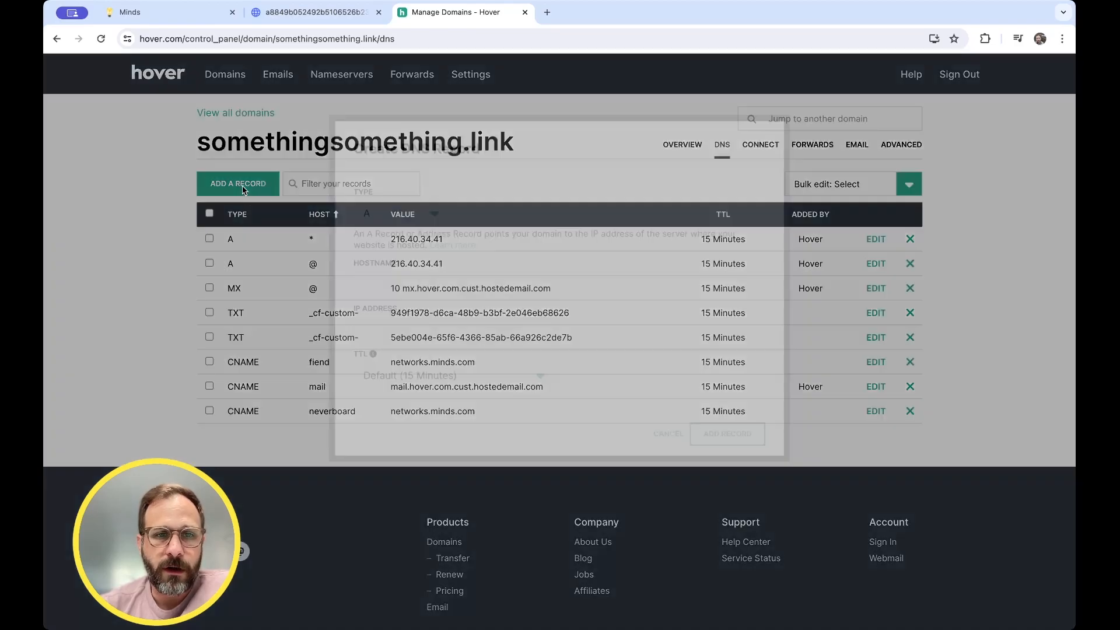
{"action": "left_click", "coordinate": [435, 216]}
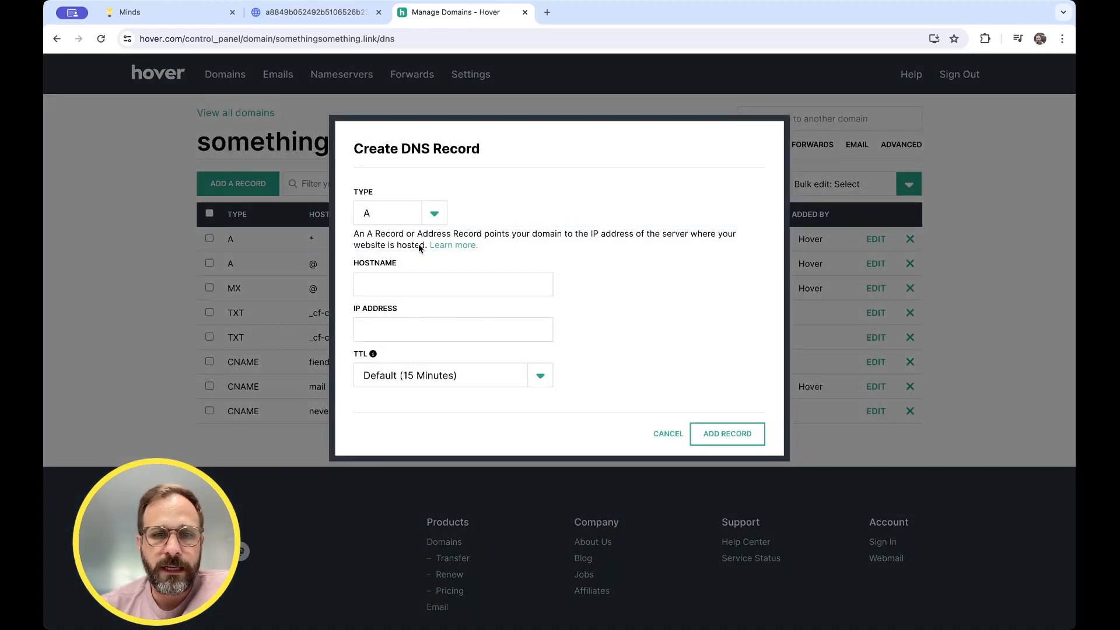
{"action": "left_click", "coordinate": [420, 252]}
- Check the CNAME record's name in the network's domain settings and enter creator as the hostname of the new record in Hover
{"action": "left_click", "coordinate": [350, 12]}
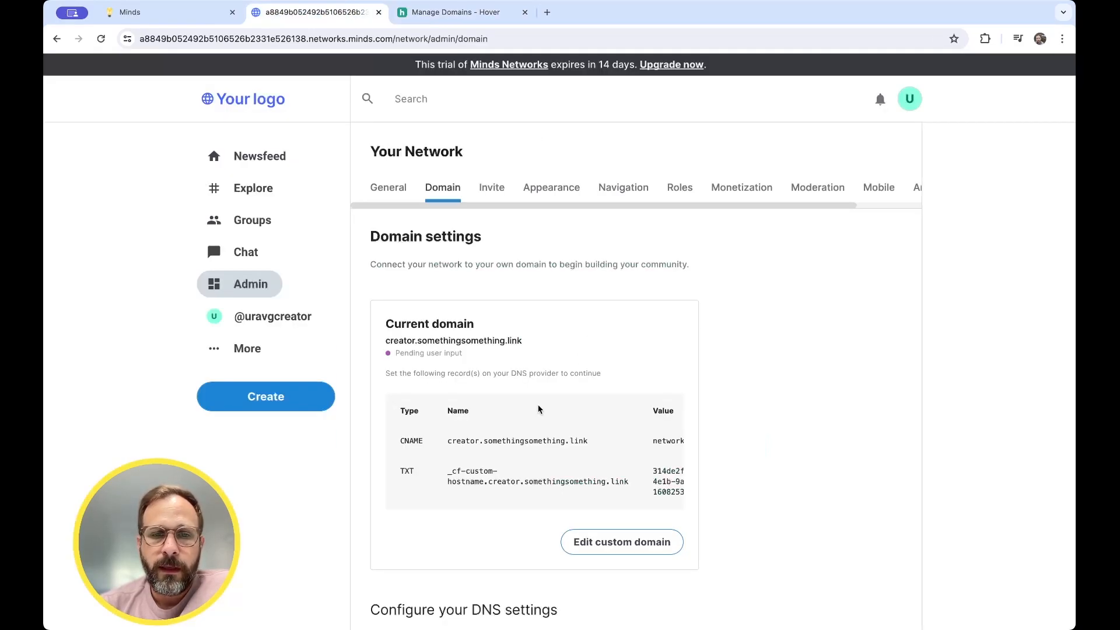
{"action": "double_click", "coordinate": [458, 440]}
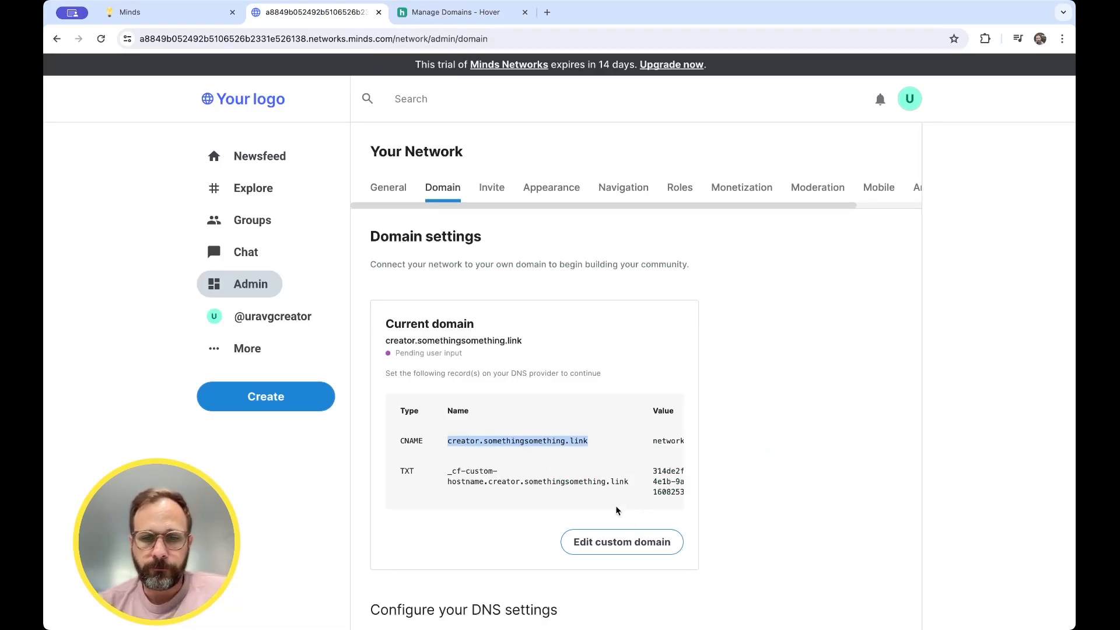
{"action": "left_click", "coordinate": [469, 445]}
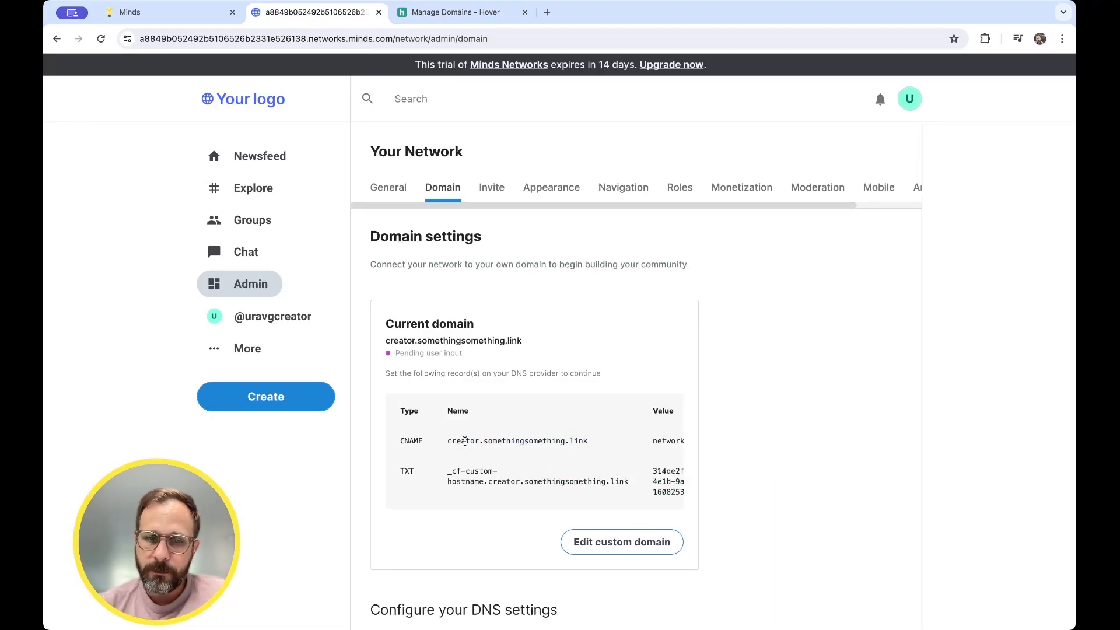
{"action": "double_click", "coordinate": [464, 441]}
{"action": "key", "text": "ctrl+Tab"}
{"action": "left_click", "coordinate": [432, 302]}
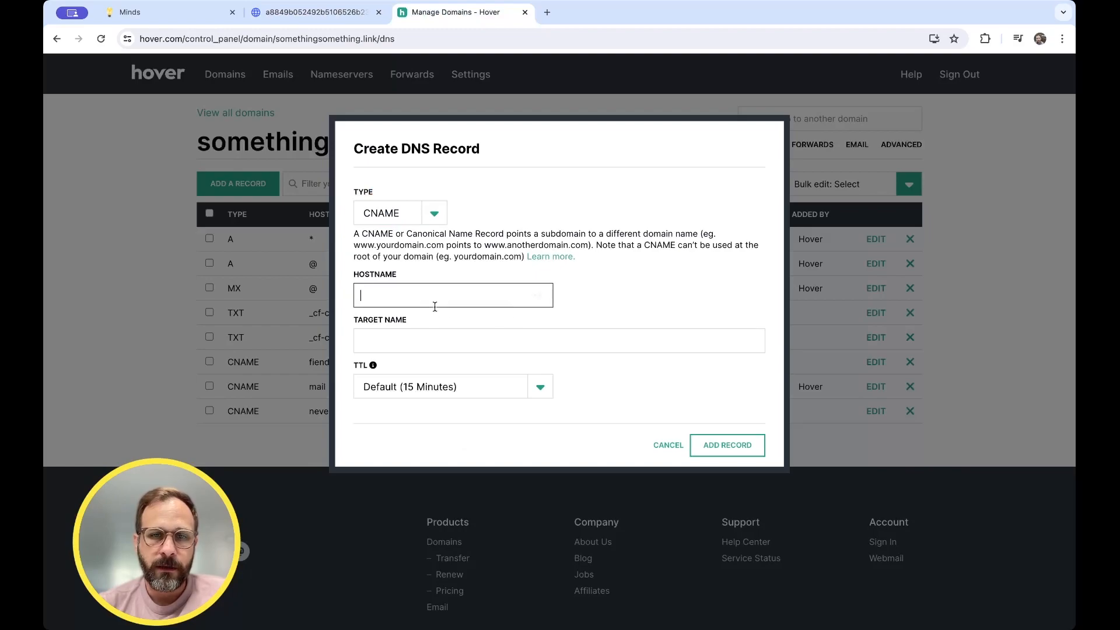
{"action": "type", "text": "creator"}
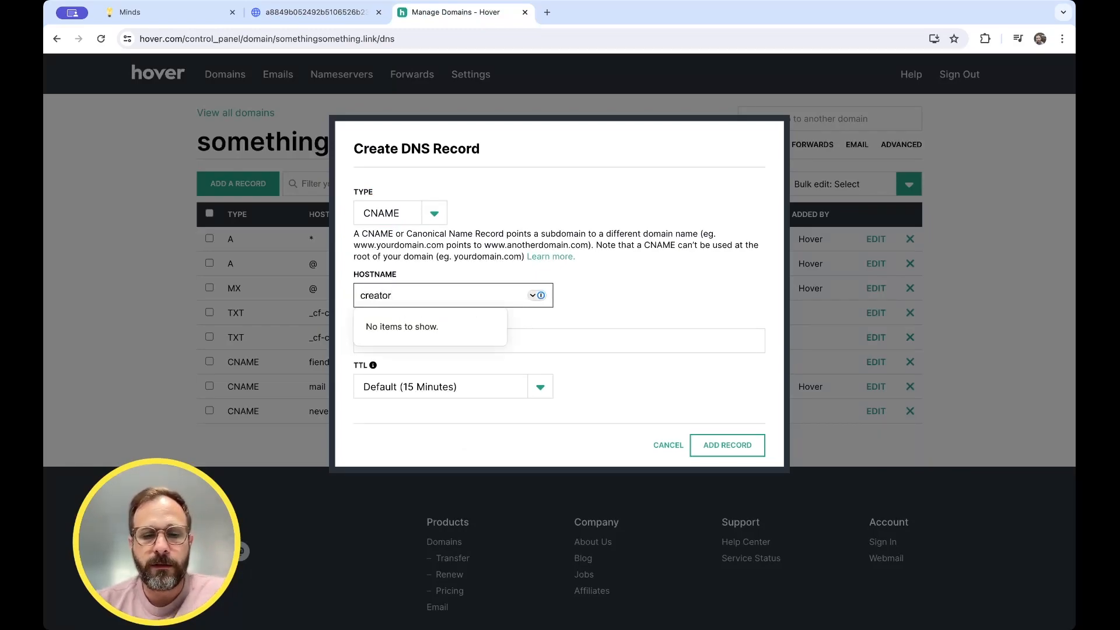
{"action": "type", "text": ".s"}
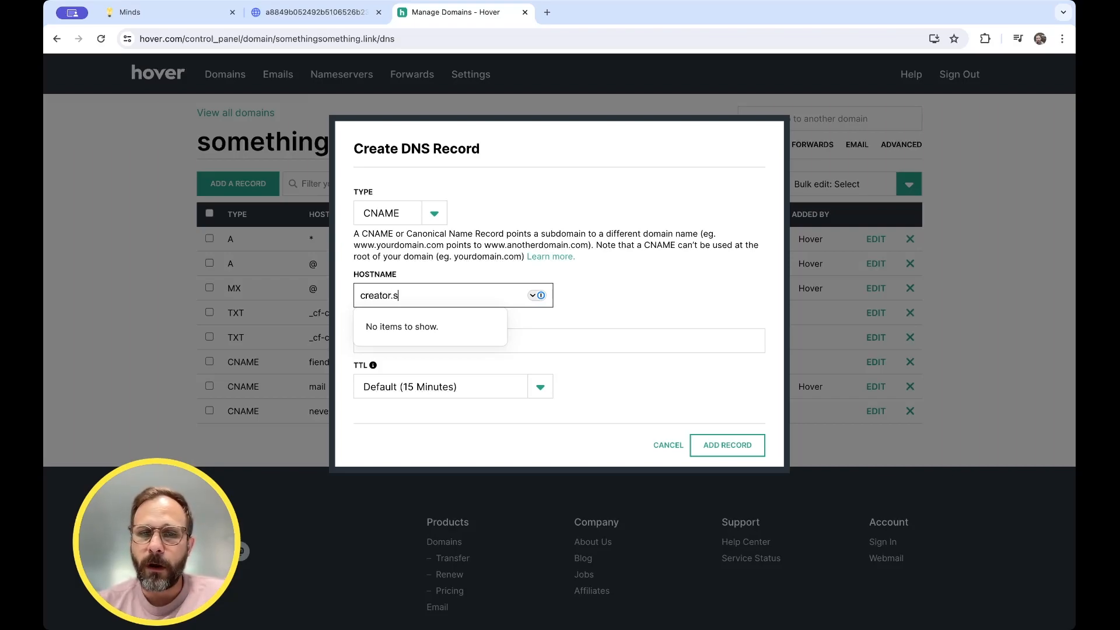
{"action": "type", "text": "omethings"}
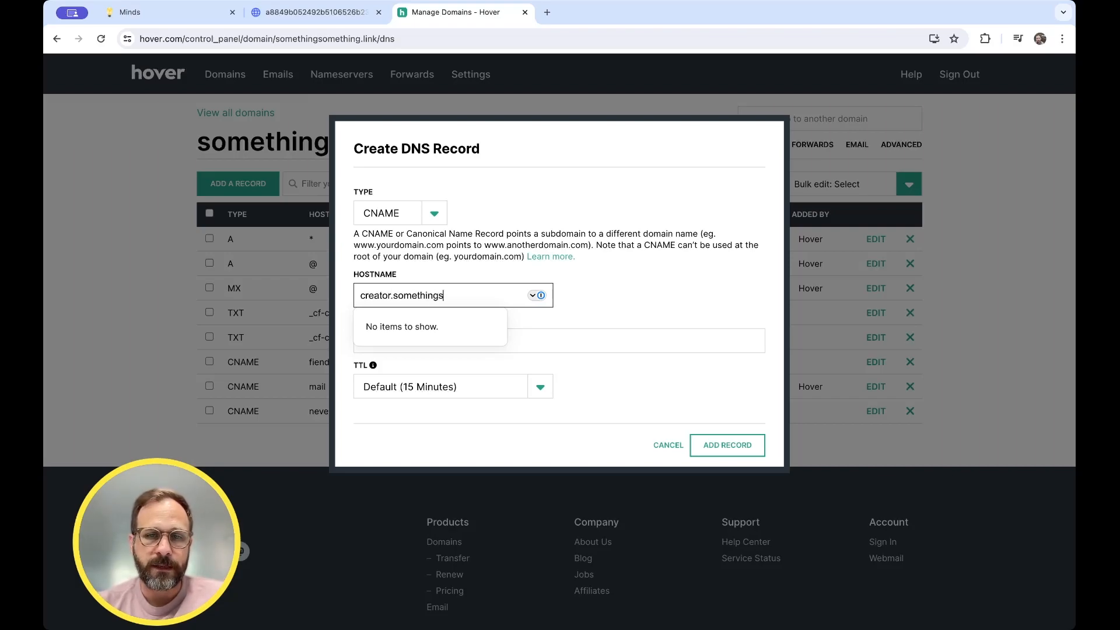
{"action": "type", "text": "omething.link"}
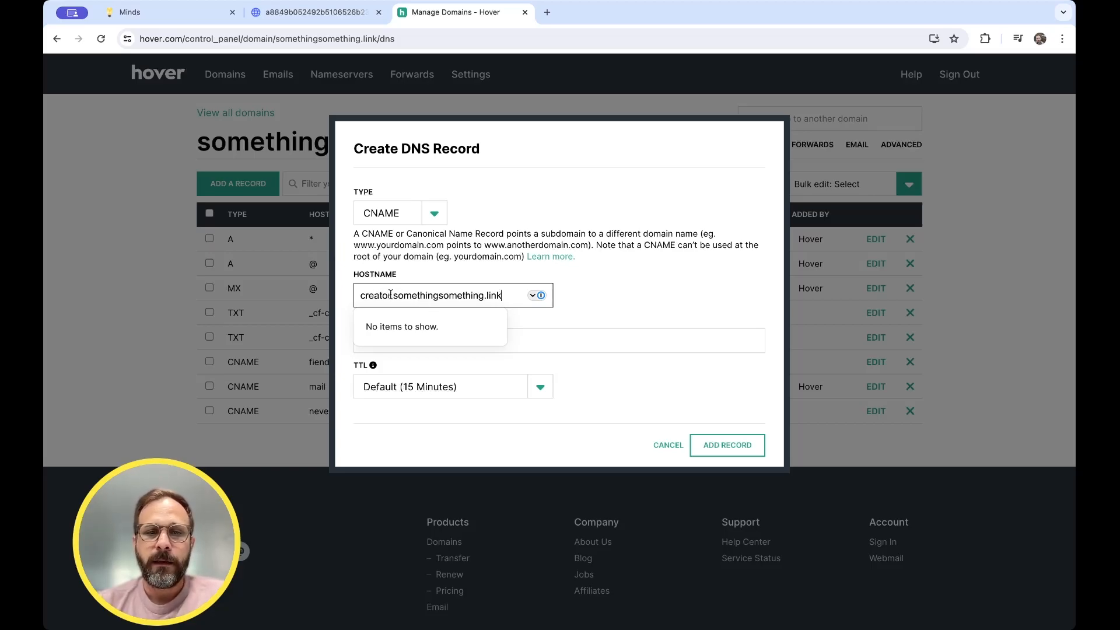
{"action": "left_click_drag", "start_coordinate": [391, 296], "coordinate": [535, 390]}
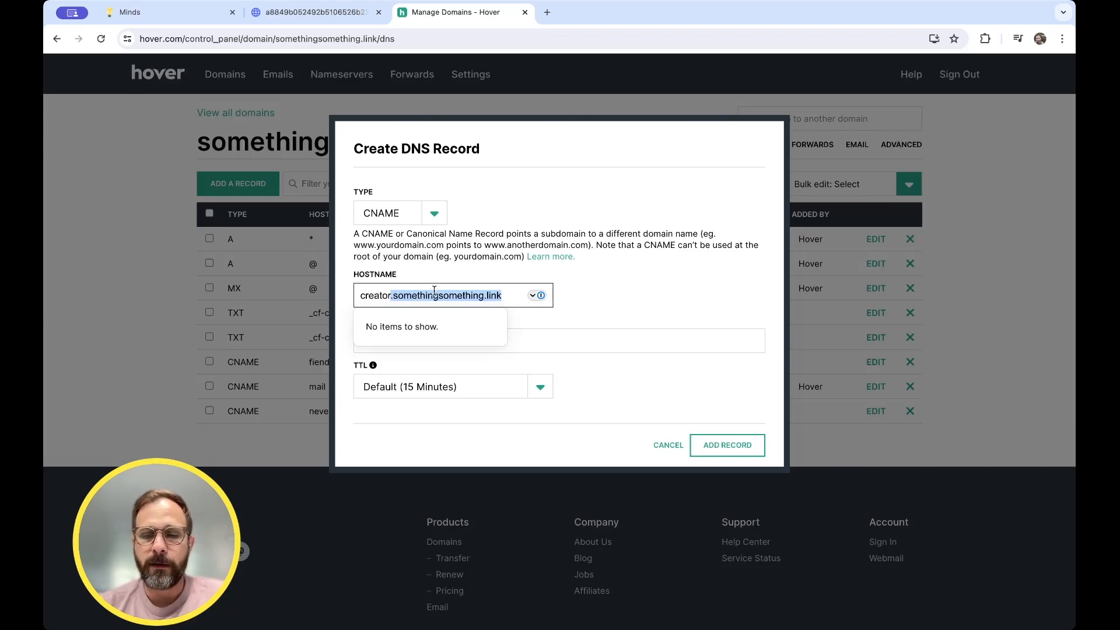
{"action": "key", "text": "BackSpace"}
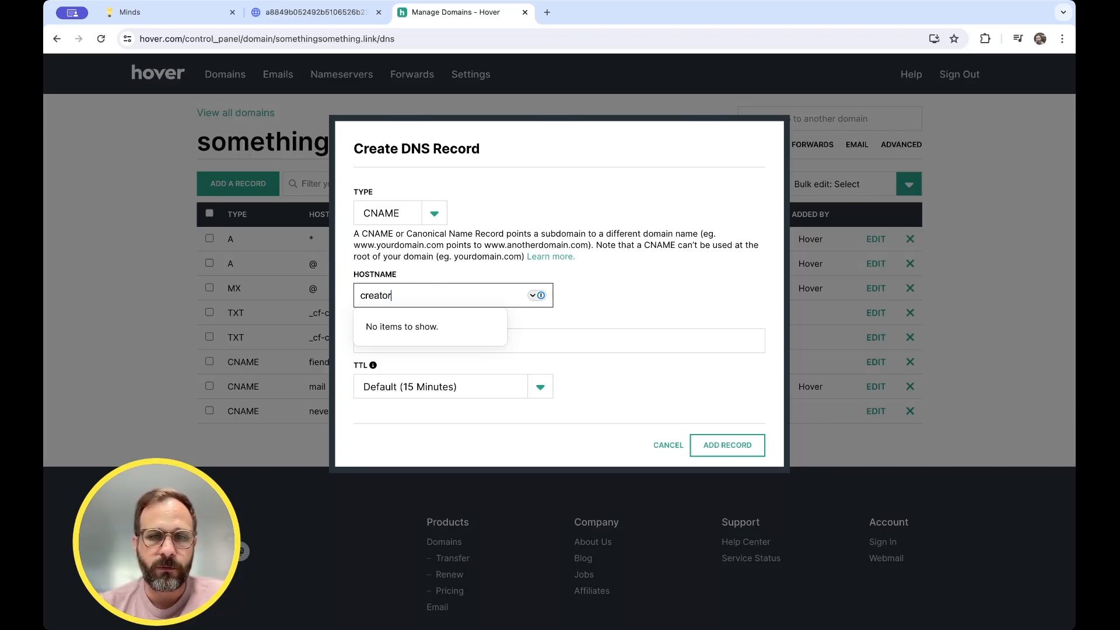
- Set the CNAME record's target name to networks.minds.com, matching the value in the network's domain settings, and add the record
{"action": "left_click", "coordinate": [565, 316]}
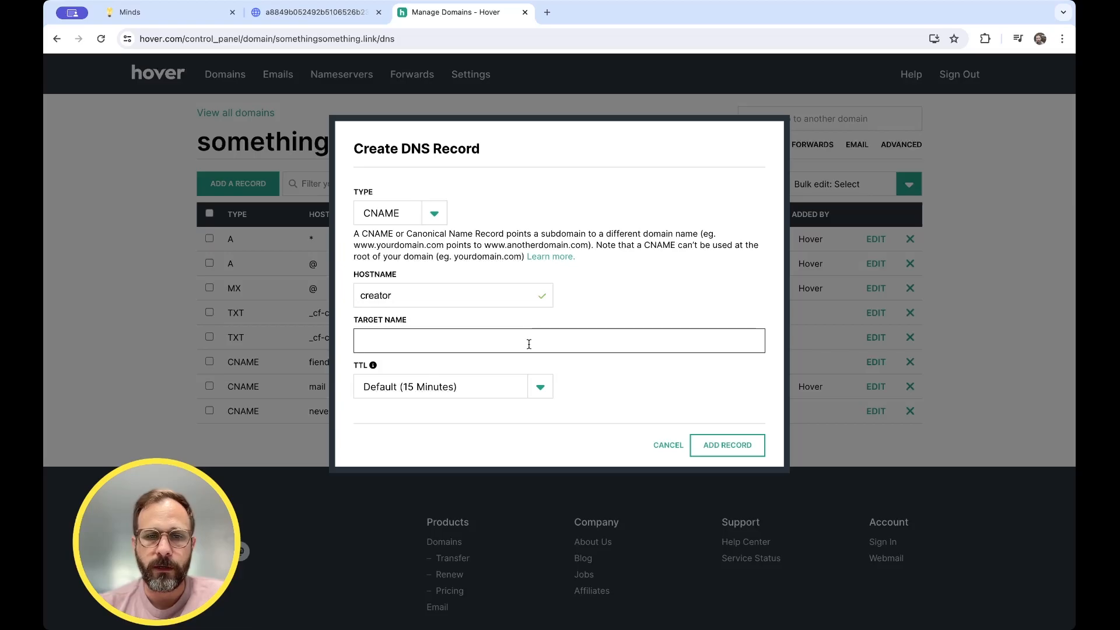
{"action": "type", "text": "netw"}
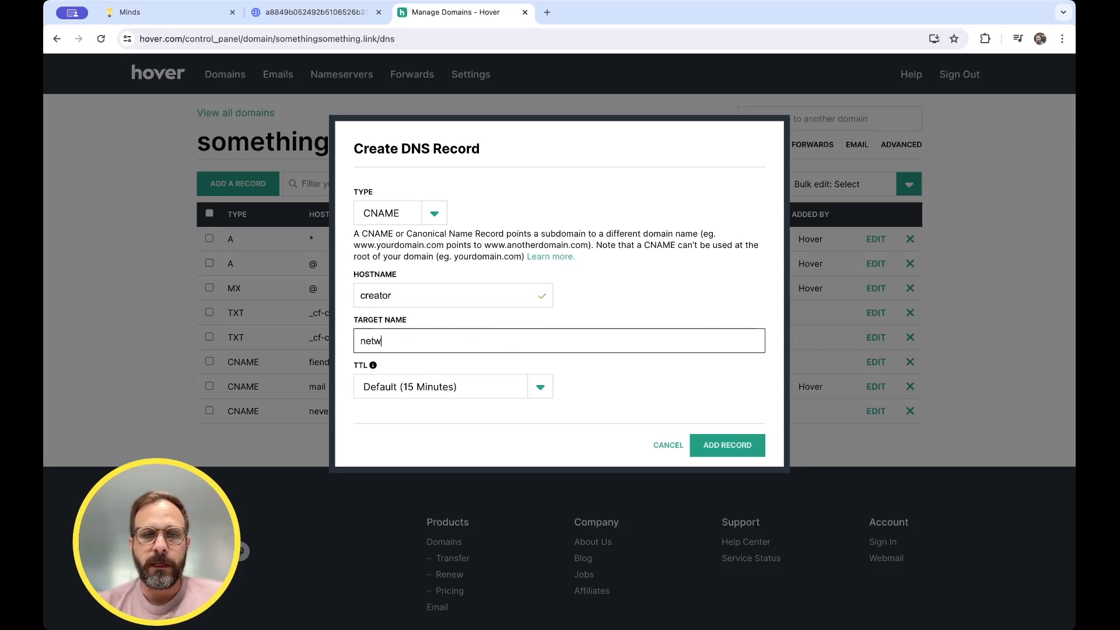
{"action": "type", "text": "orks.minds.com"}
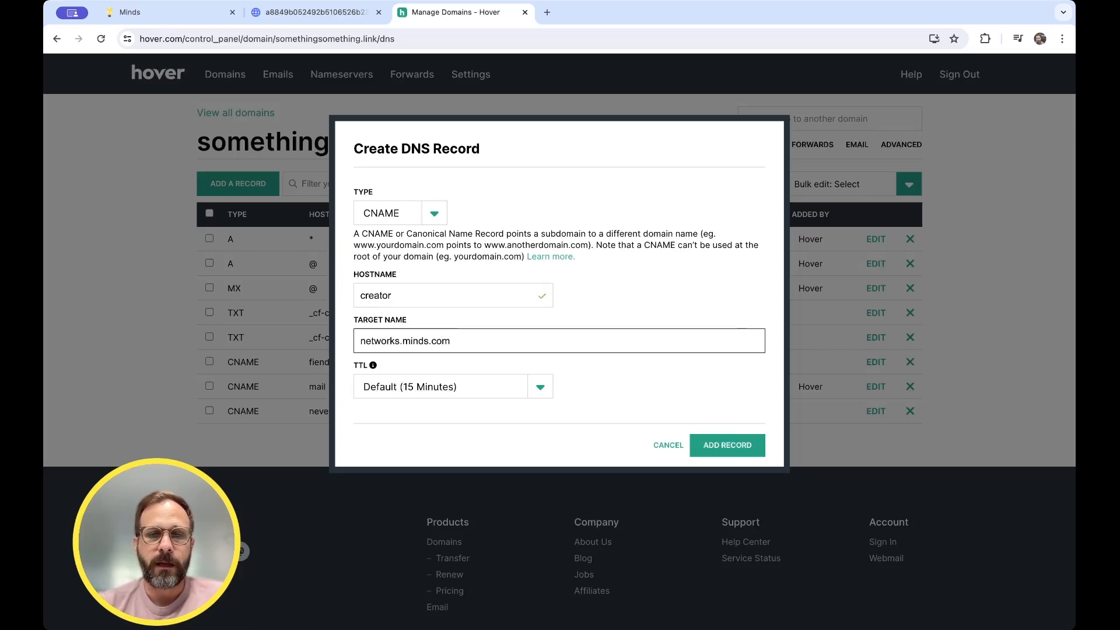
{"action": "key", "text": "ctrl+shift+Tab"}
{"action": "scroll", "coordinate": [646, 465], "scroll_direction": "right", "scroll_amount": 2}
{"action": "double_click", "coordinate": [648, 442]}
{"action": "scroll", "coordinate": [648, 441], "scroll_direction": "left", "scroll_amount": 2}
{"action": "key", "text": "ctrl+Tab"}
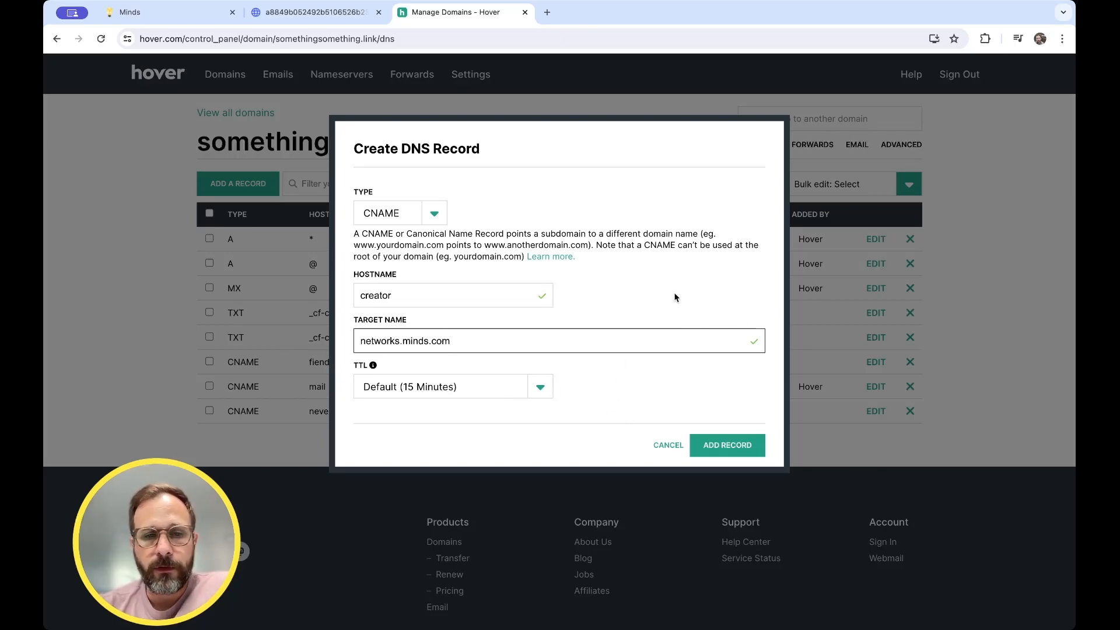
{"action": "left_click", "coordinate": [722, 447]}
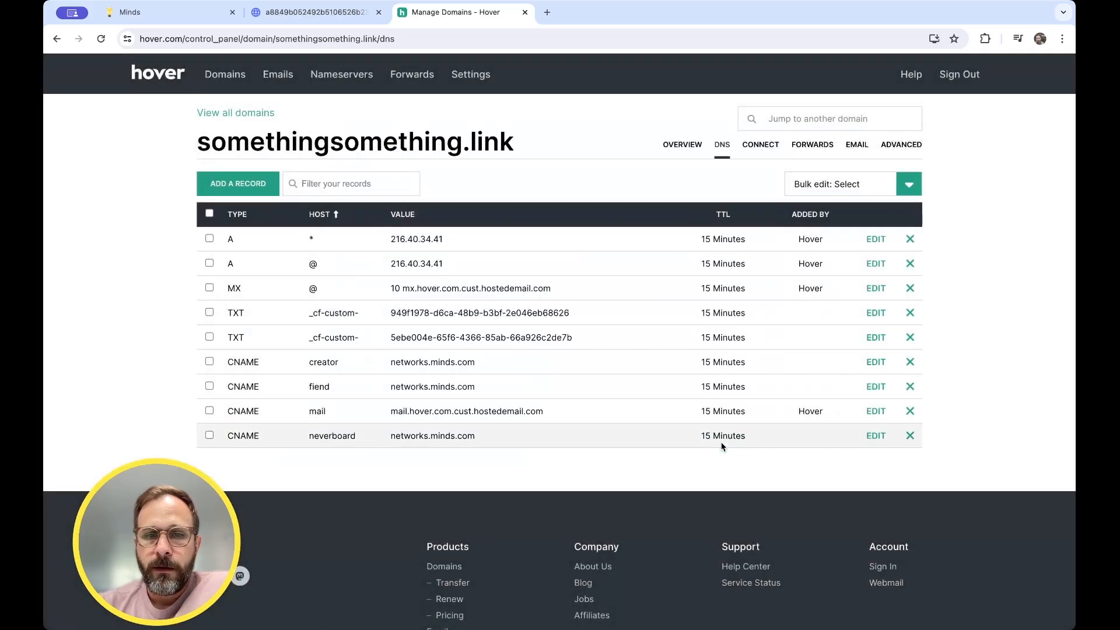
- Start a TXT record with the hostname _cf-custom-hostname.creator.somethingsomething.link, copied from the network's domain settings
{"action": "left_click", "coordinate": [248, 184]}
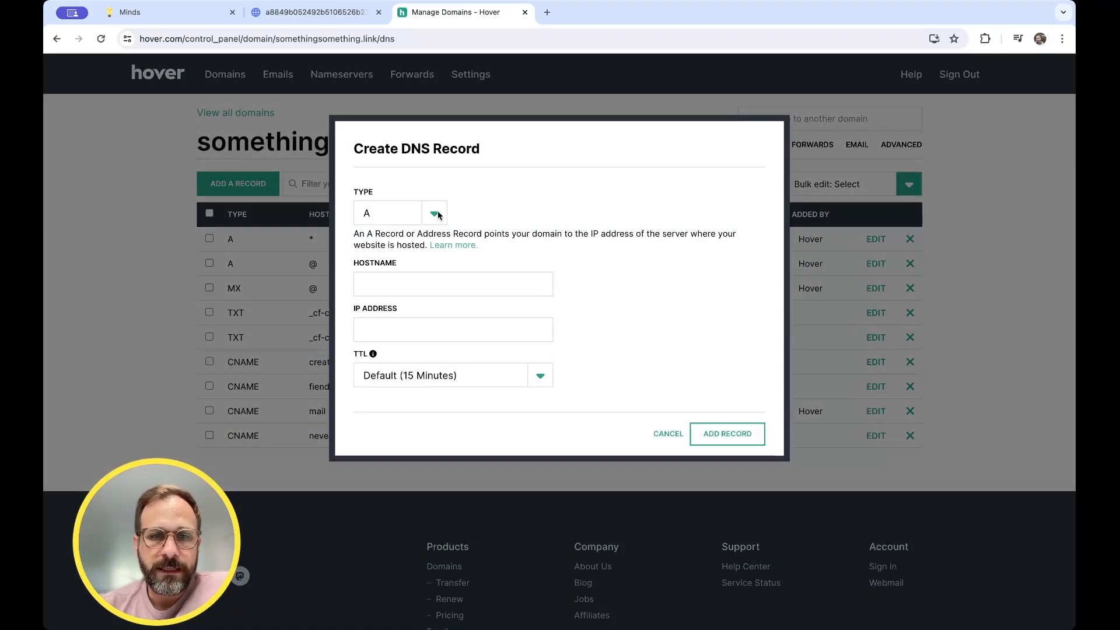
{"action": "key", "text": "t"}
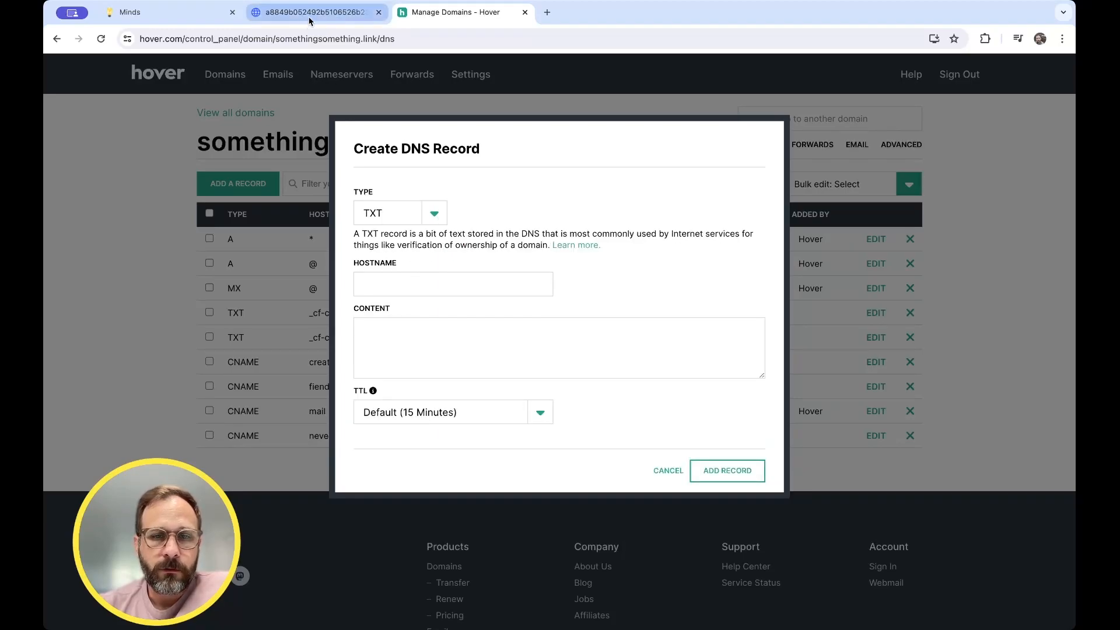
{"action": "left_click", "coordinate": [312, 13]}
{"action": "triple_click", "coordinate": [486, 481]}
{"action": "key", "text": "super+c"}
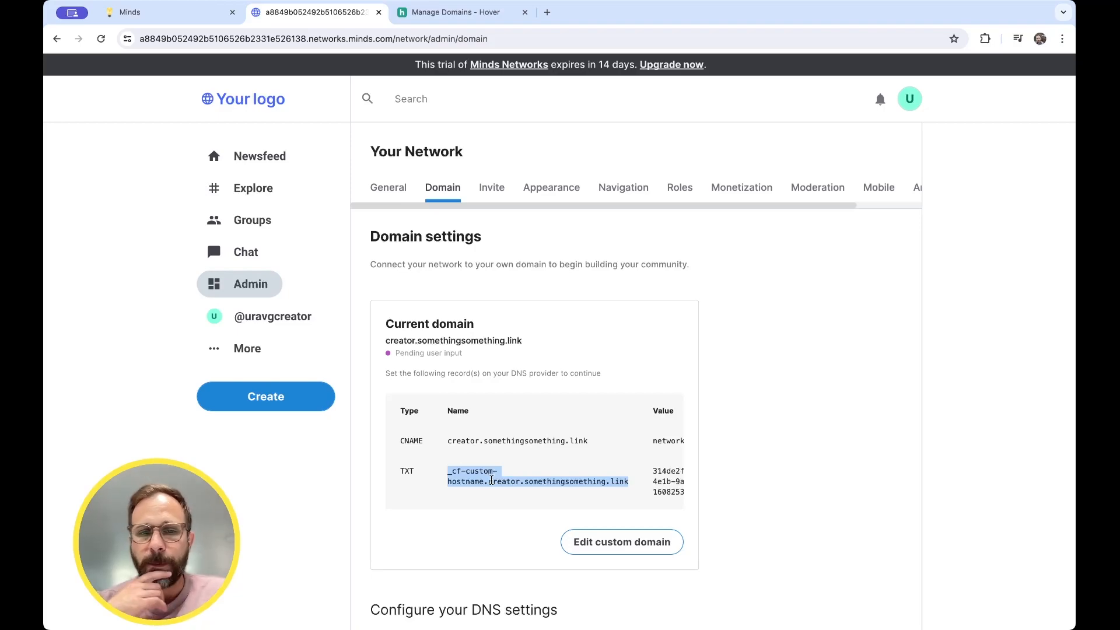
{"action": "double_click", "coordinate": [491, 480]}
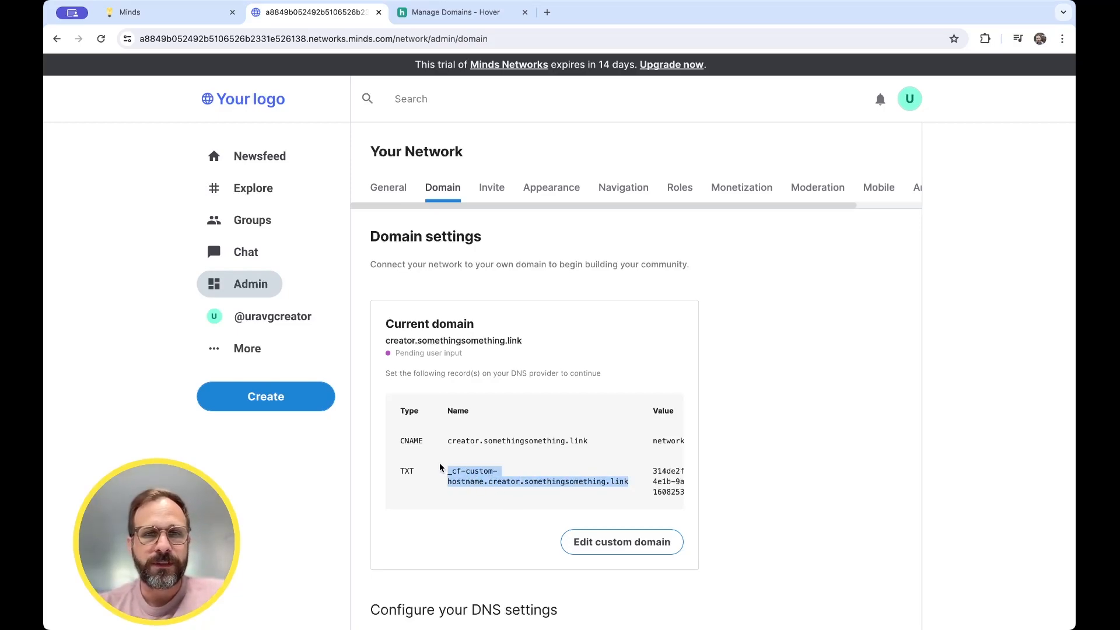
{"action": "key", "text": "ctrl+Tab"}
{"action": "left_click", "coordinate": [401, 285]}
{"action": "key", "text": "super+v"}
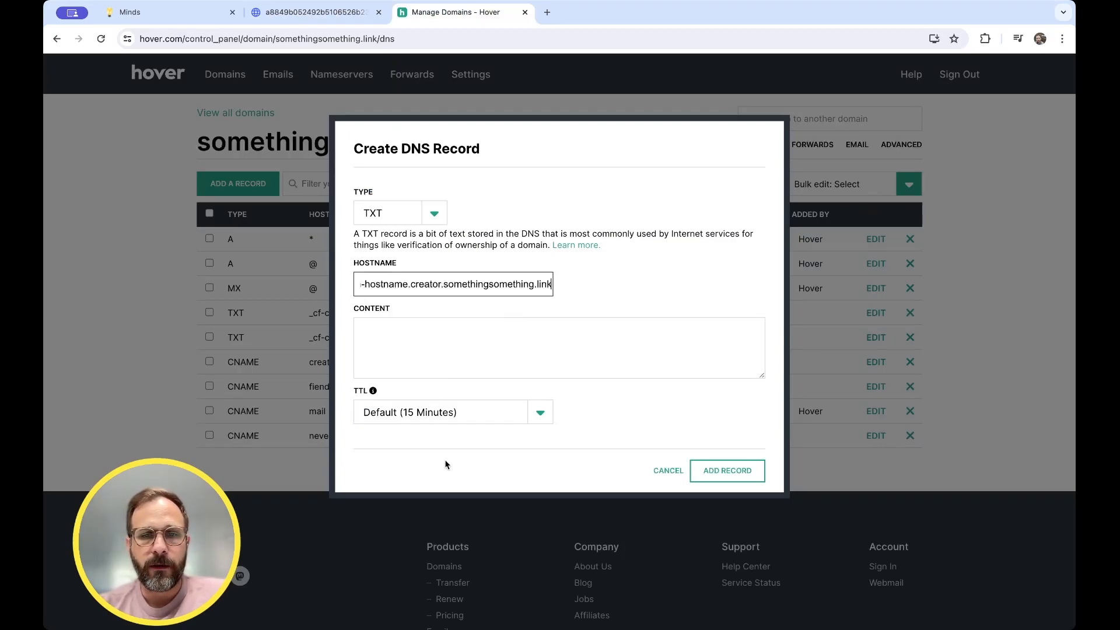
- Copy the TXT verification value from the network's domain settings into the new record's content and add the record
{"action": "key", "text": "ctrl+shift+Tab"}
{"action": "triple_click", "coordinate": [667, 485]}
{"action": "key", "text": "super+c"}
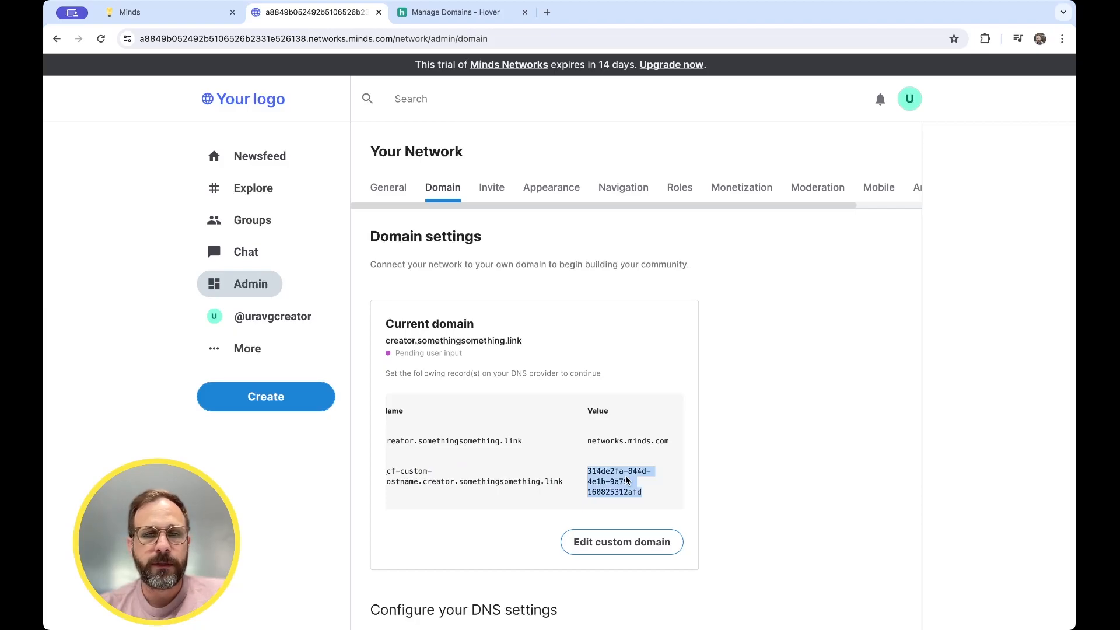
{"action": "key", "text": "ctrl+Tab"}
{"action": "left_click", "coordinate": [530, 365]}
{"action": "key", "text": "super+v"}
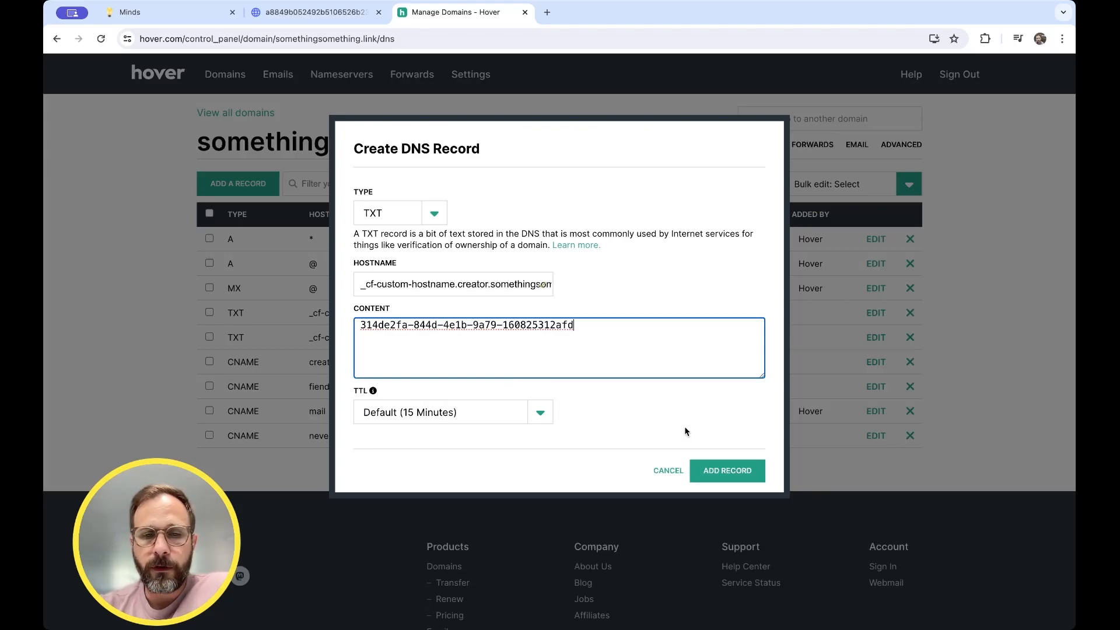
{"action": "left_click", "coordinate": [729, 475]}
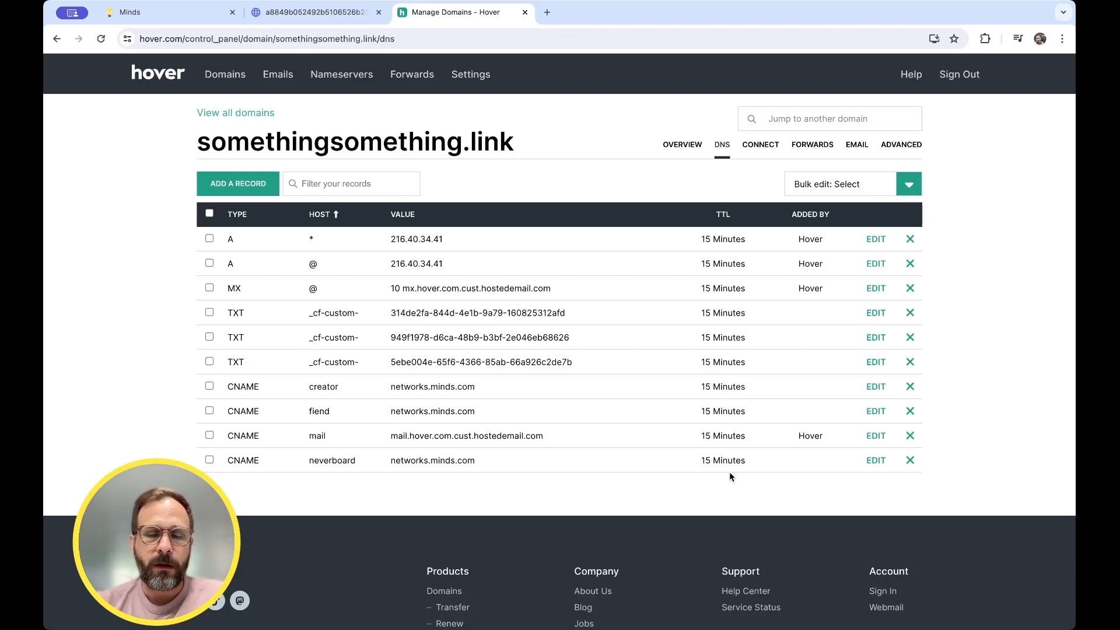
- Open whatsmydns.com in a new browser tab
{"action": "key", "text": "ctrl+t"}
{"action": "type", "text": "wha"}
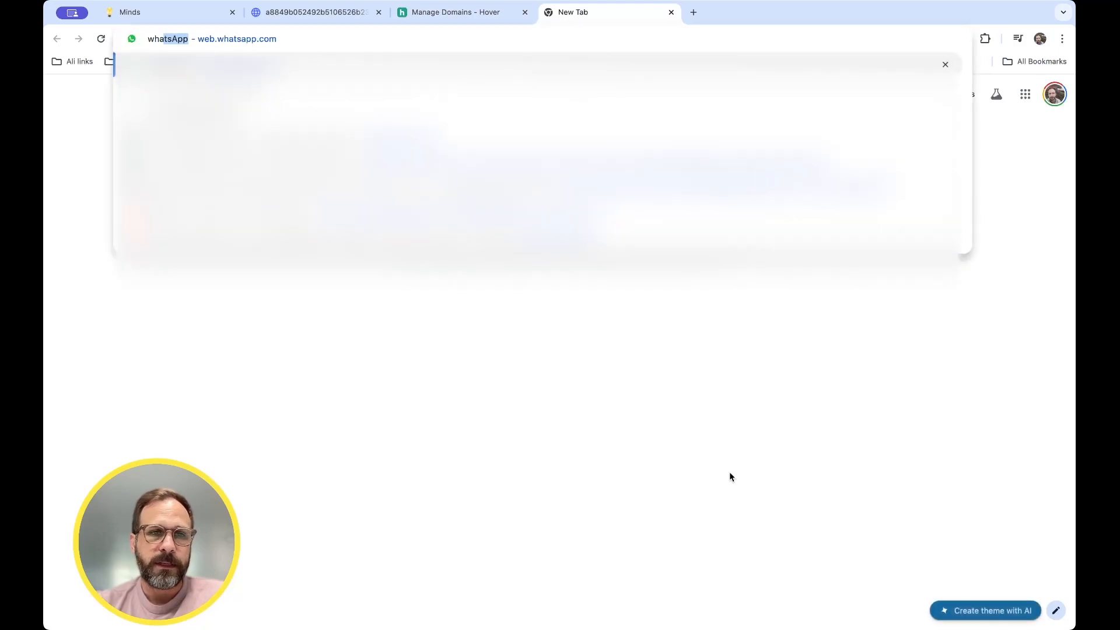
{"action": "type", "text": "tsmy"}
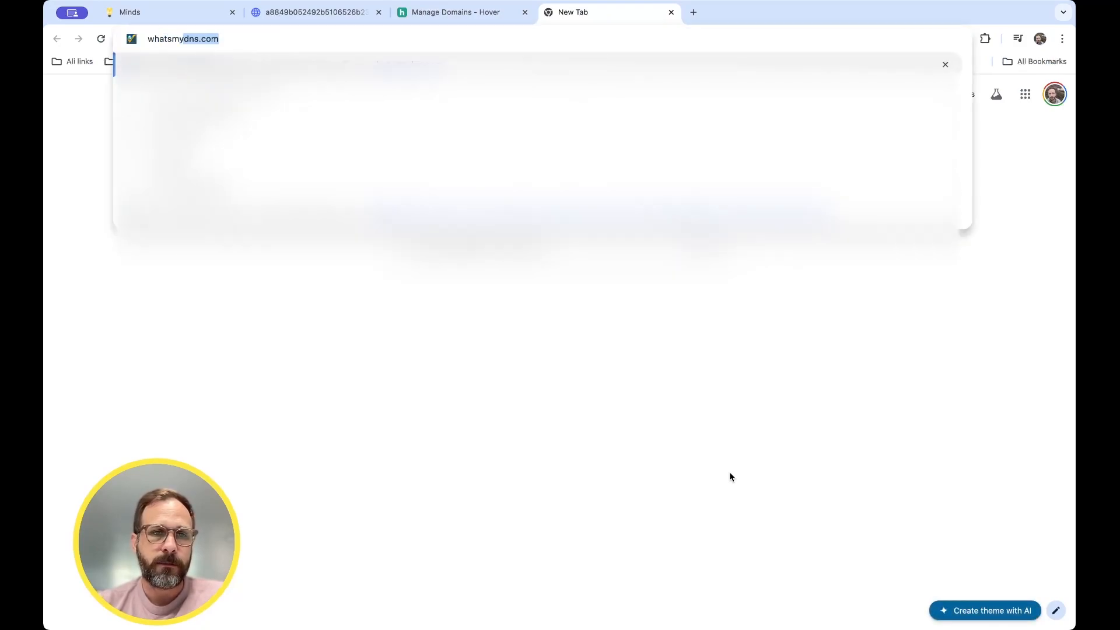
{"action": "type", "text": "dns.com"}
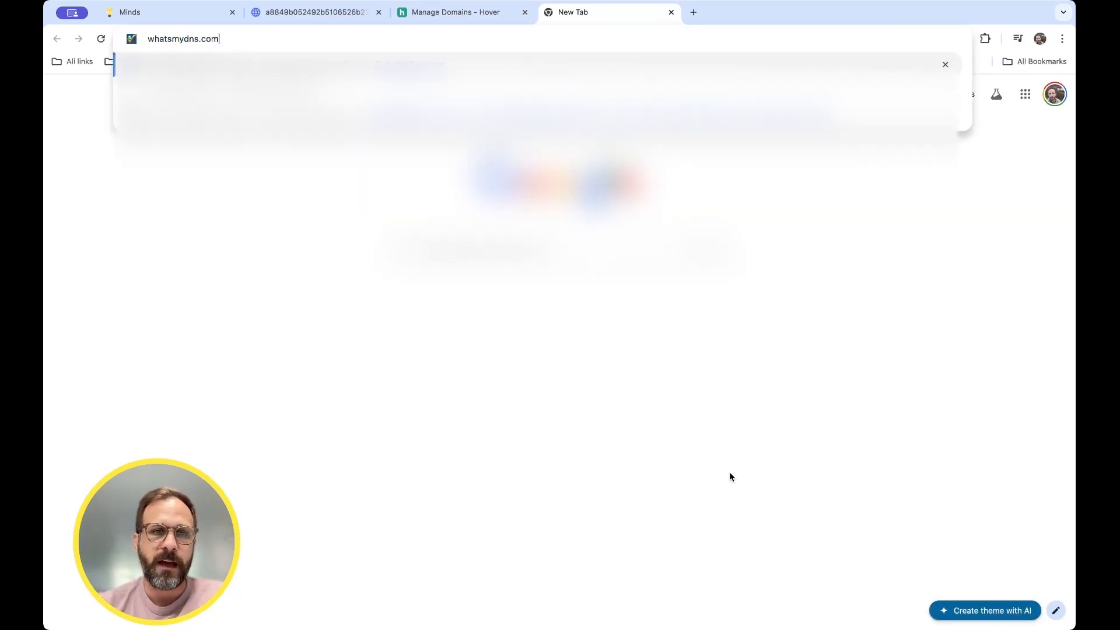
{"action": "key", "text": "Return"}
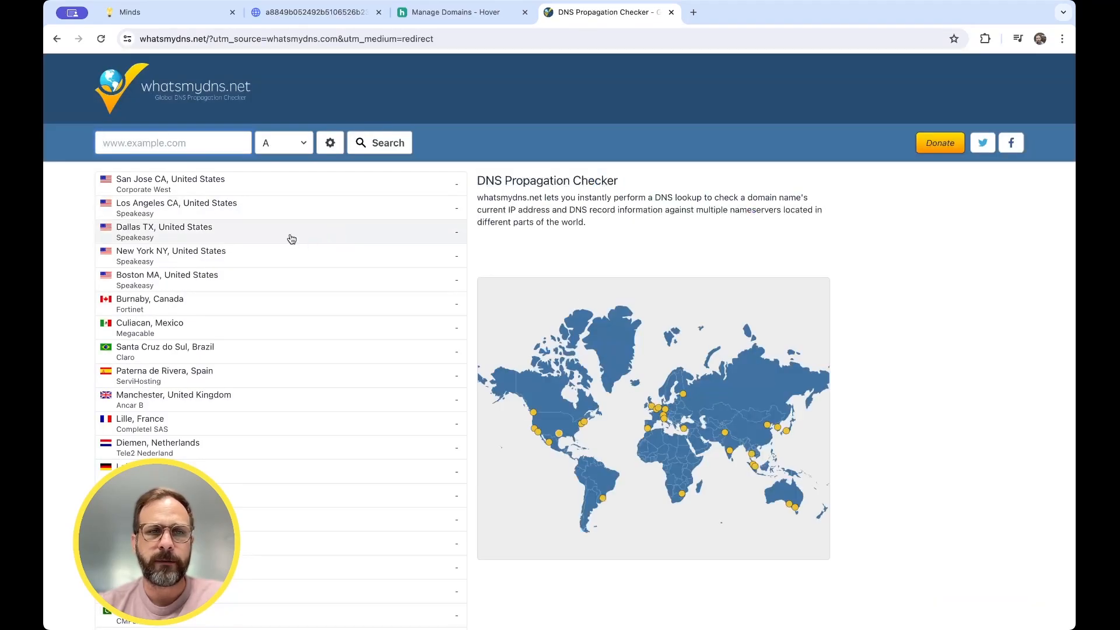
- Look up the worldwide DNS propagation of the CNAME record for creator.somethingsomething.link
{"action": "left_click", "coordinate": [214, 142]}
{"action": "type", "text": "creator.somethings"}
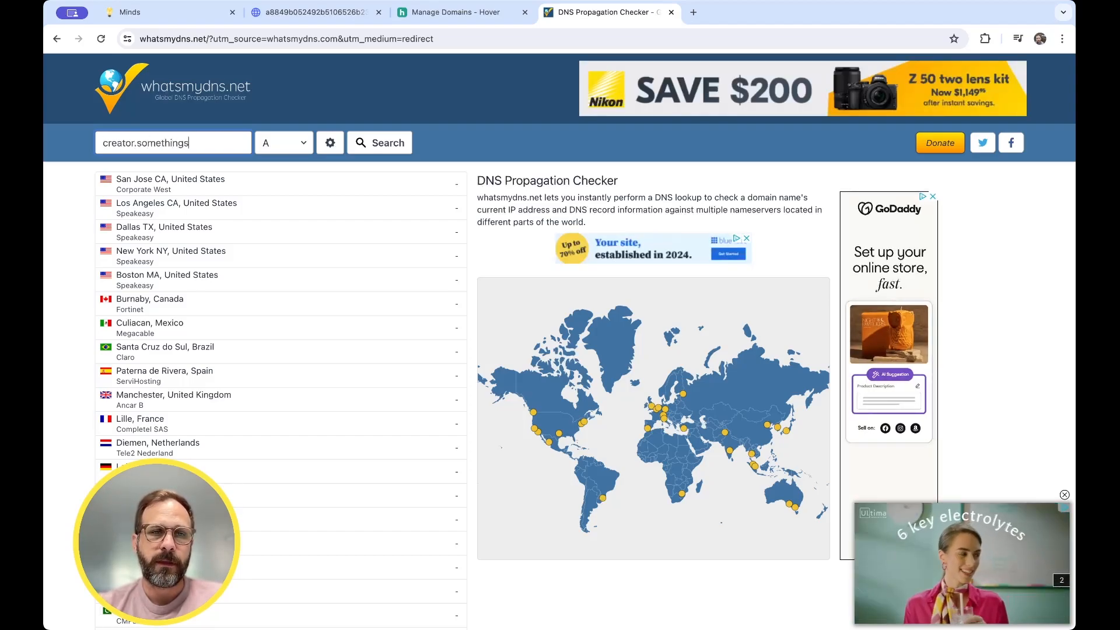
{"action": "type", "text": "omething.lin"}
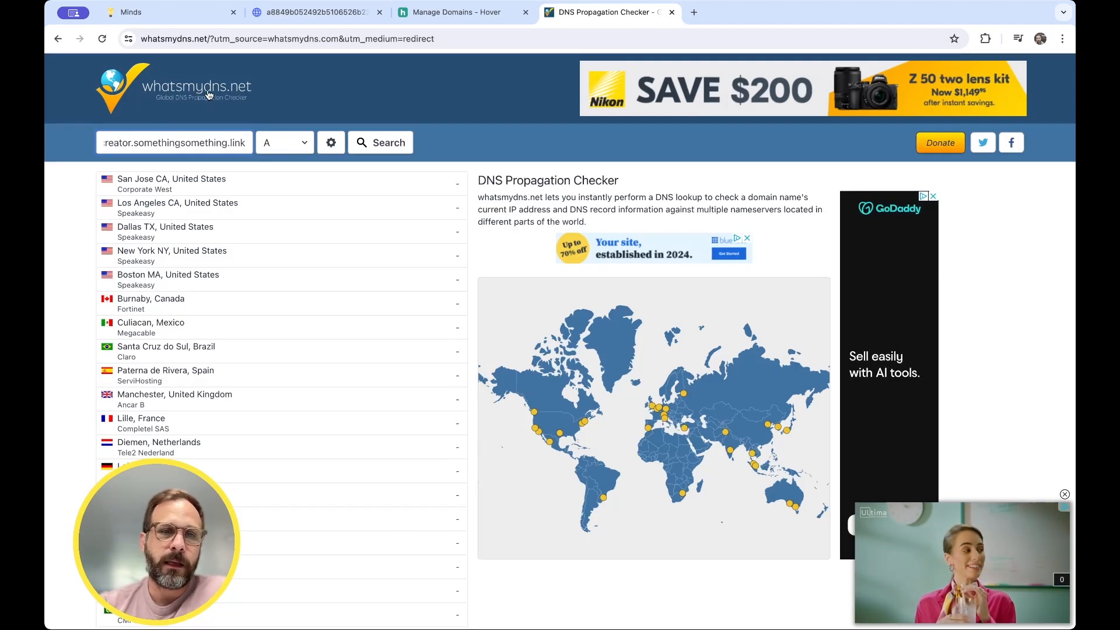
{"action": "left_click", "coordinate": [286, 176]}
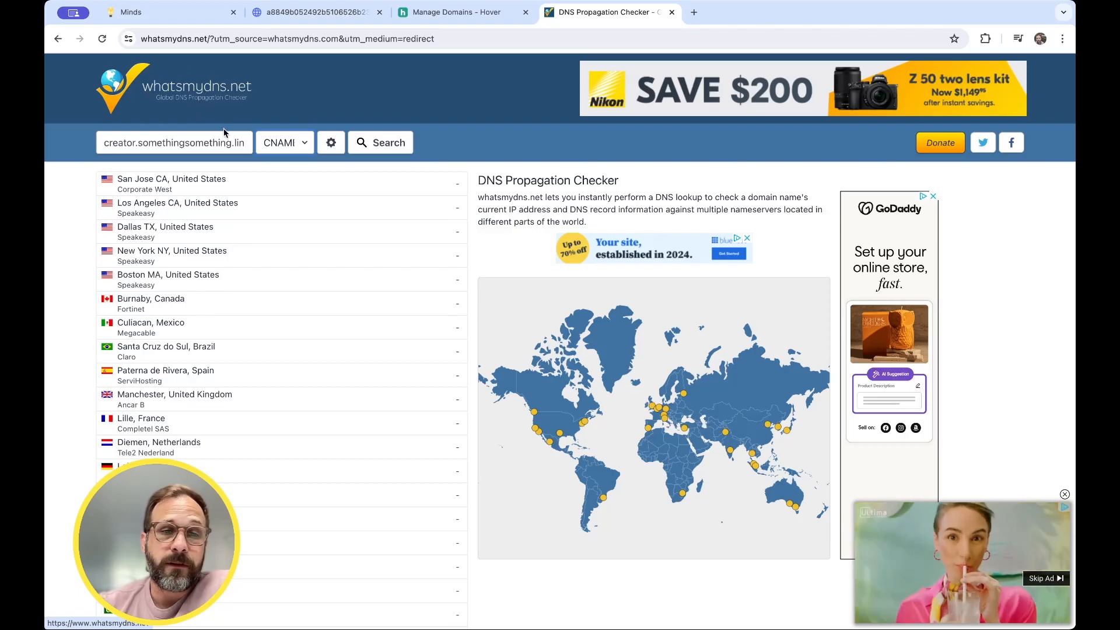
{"action": "left_click", "coordinate": [398, 146]}
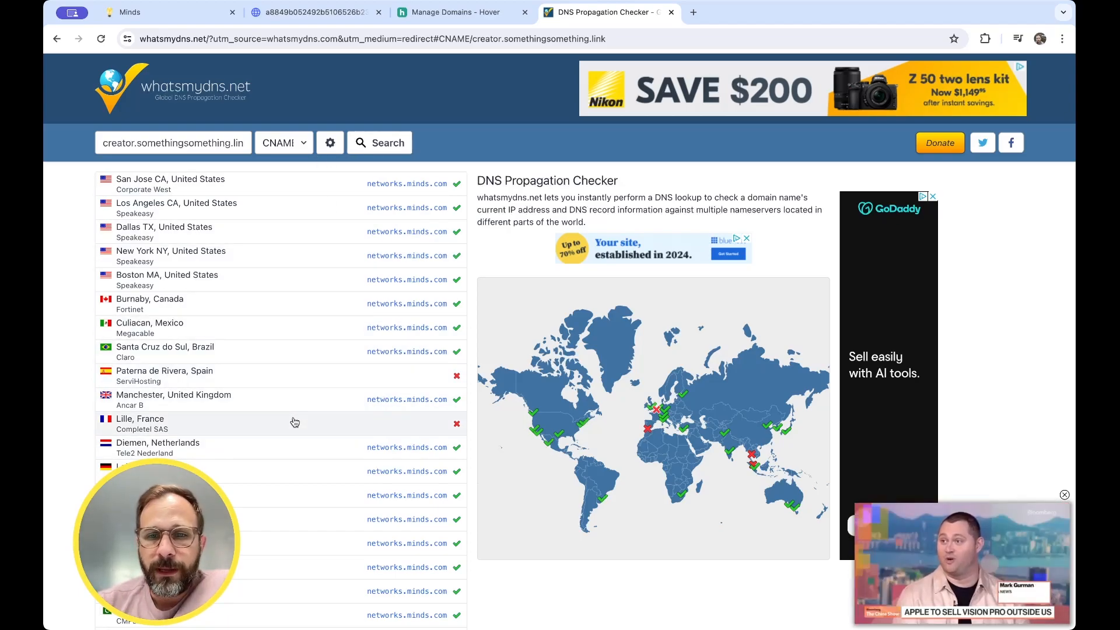
- Return to the network's domain settings and check the configuration status of the current custom domain
{"action": "left_click", "coordinate": [510, 11]}
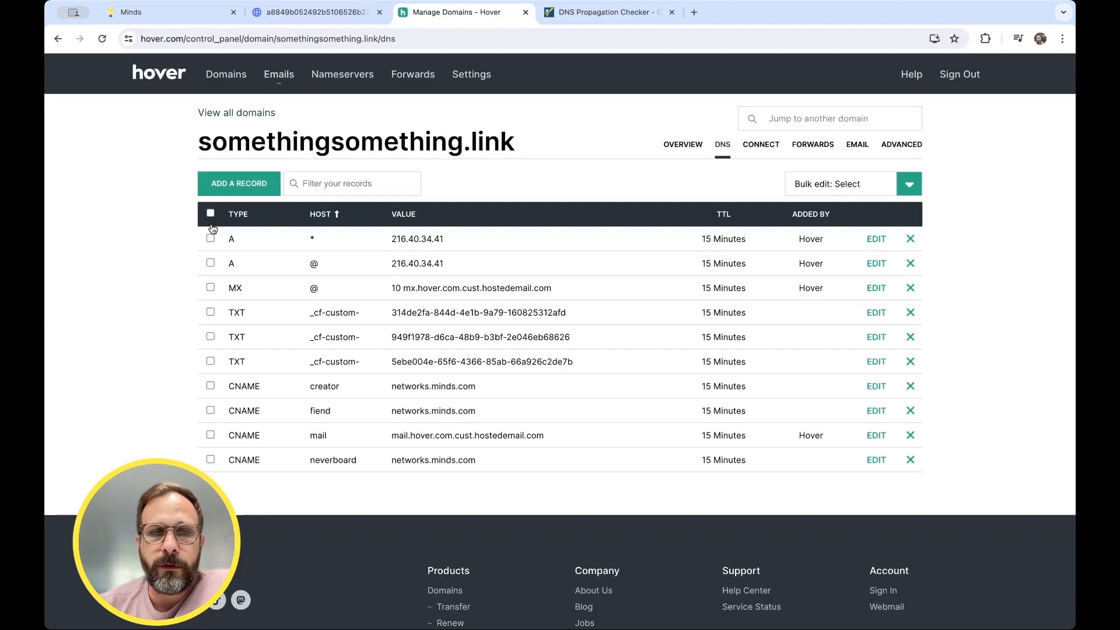
{"action": "left_click", "coordinate": [337, 13]}
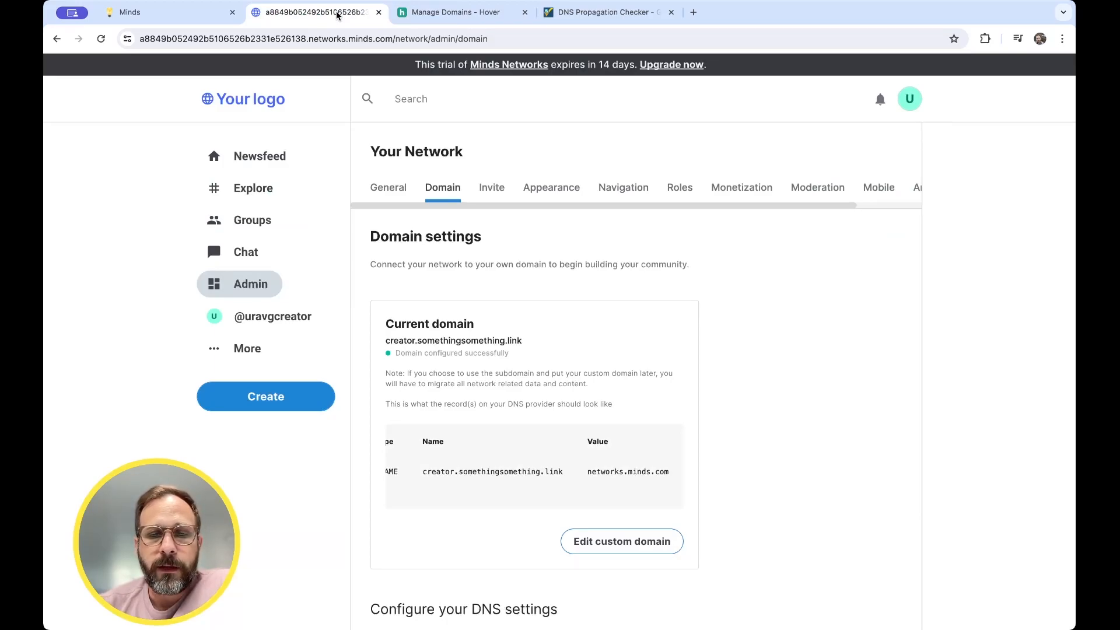
{"action": "scroll", "coordinate": [496, 444], "scroll_direction": "left", "scroll_amount": 2}
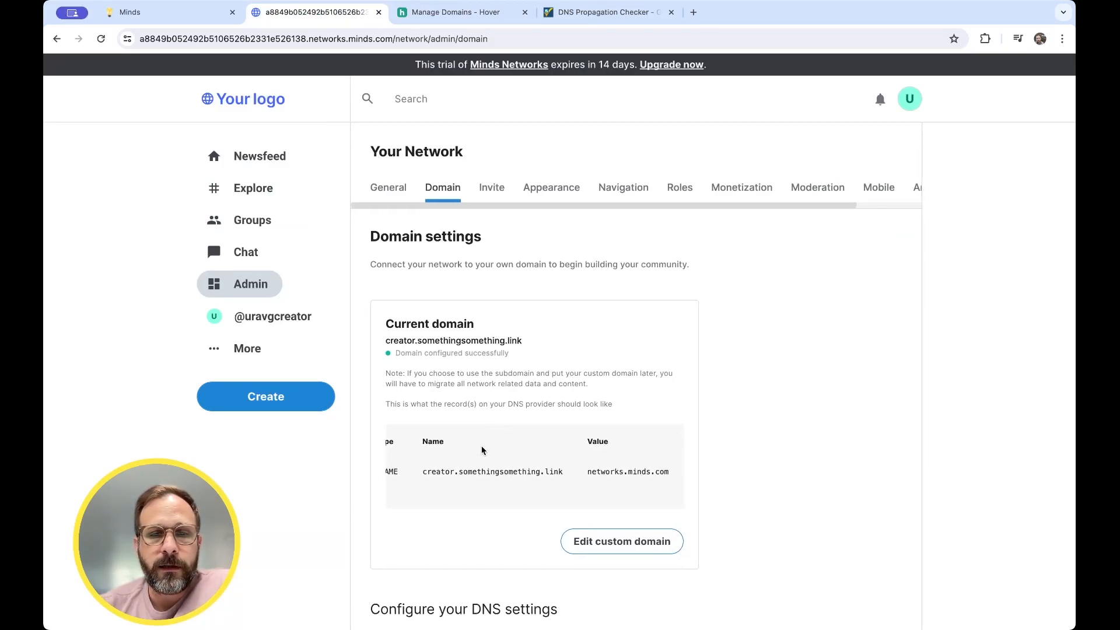
{"action": "triple_click", "coordinate": [402, 352]}
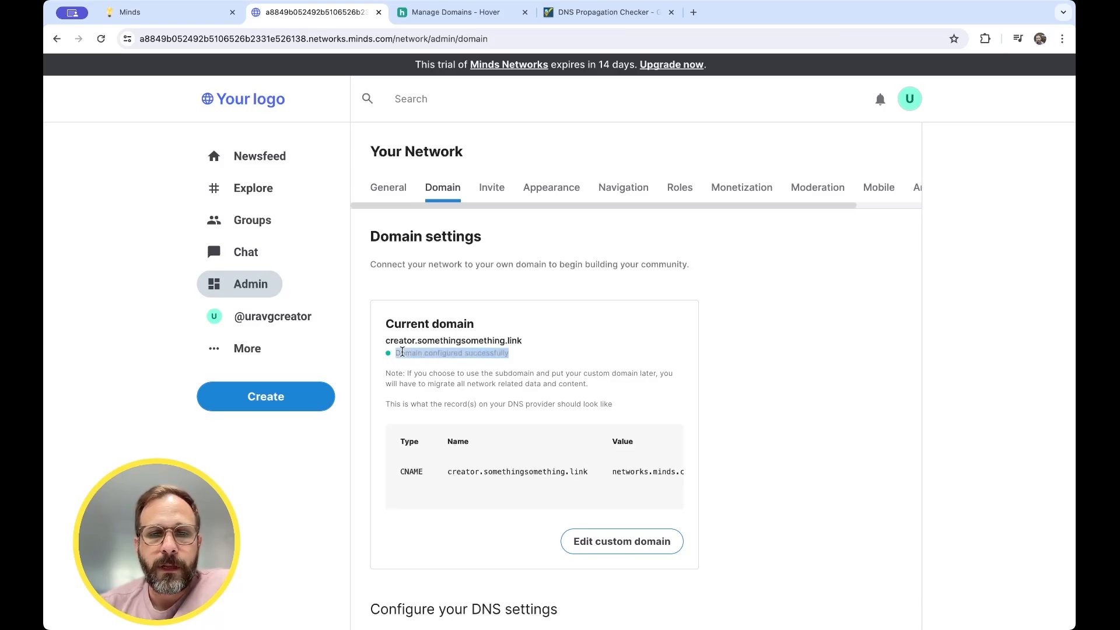
- Copy the CNAME record's name from the domain settings and open creator.somethingsomething.link in a new browser tab
{"action": "left_click", "coordinate": [492, 401]}
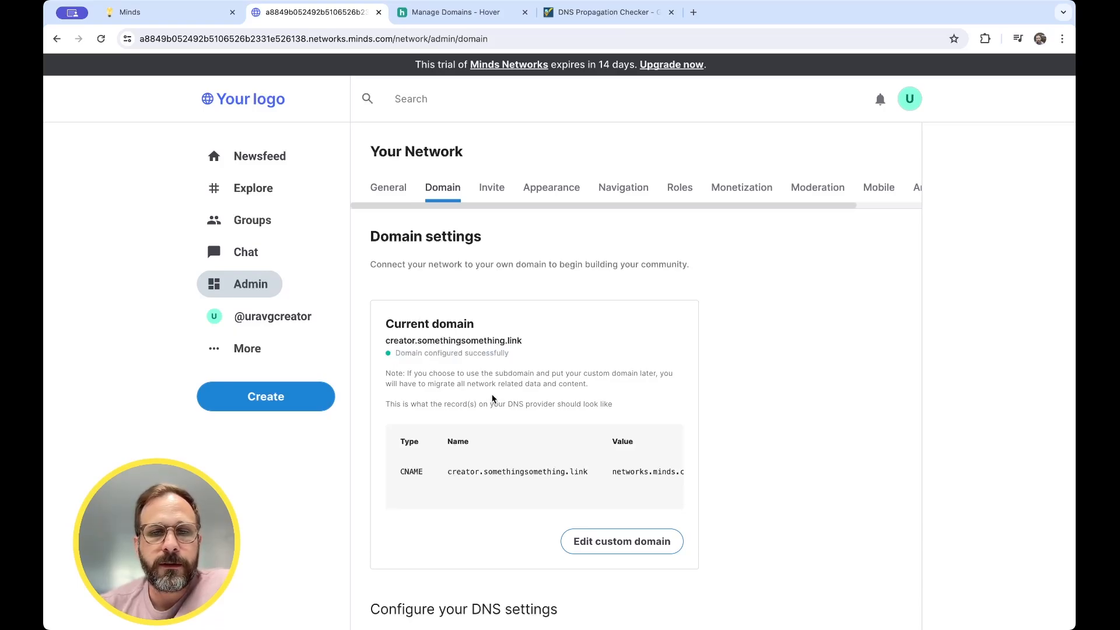
{"action": "double_click", "coordinate": [461, 472]}
{"action": "key", "text": "ctrl+c"}
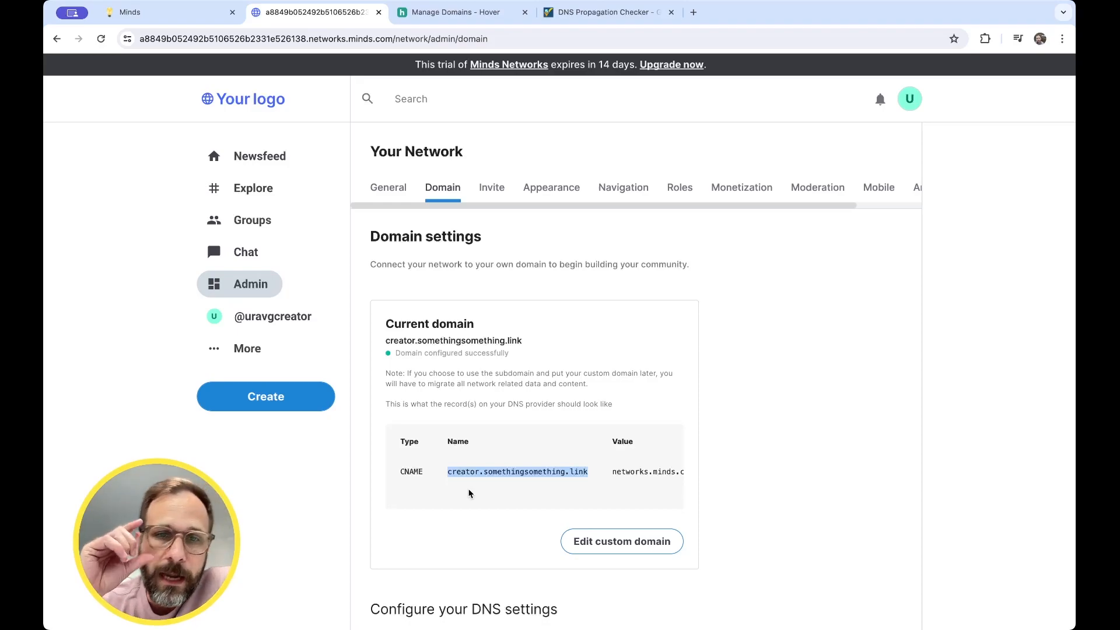
{"action": "key", "text": "ctrl+t"}
{"action": "key", "text": "ctrl+v"}
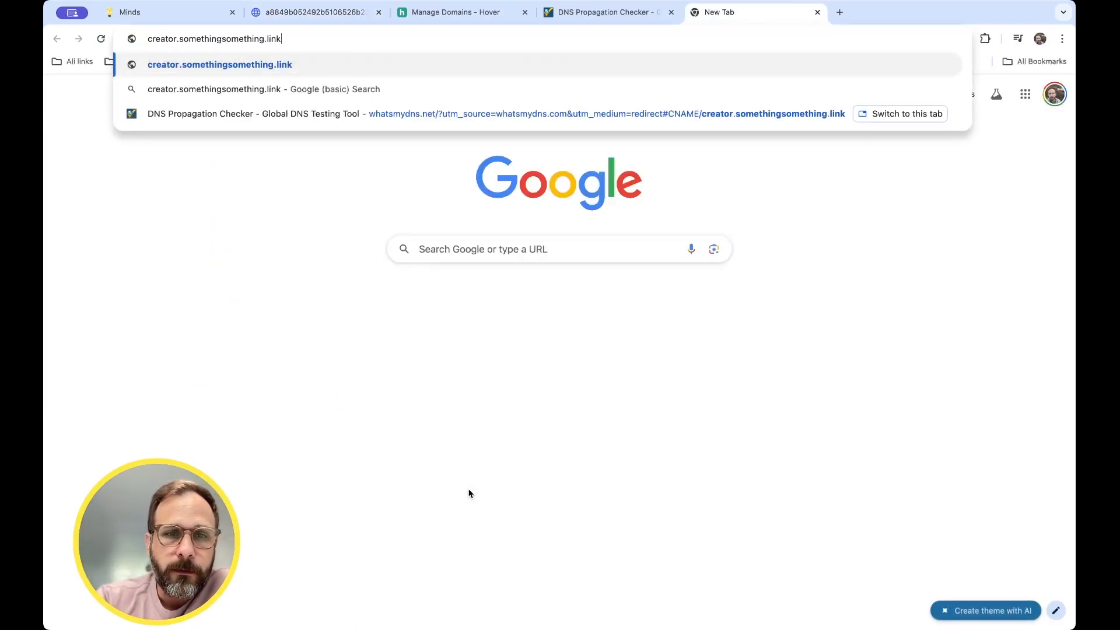
{"action": "key", "text": "Return"}
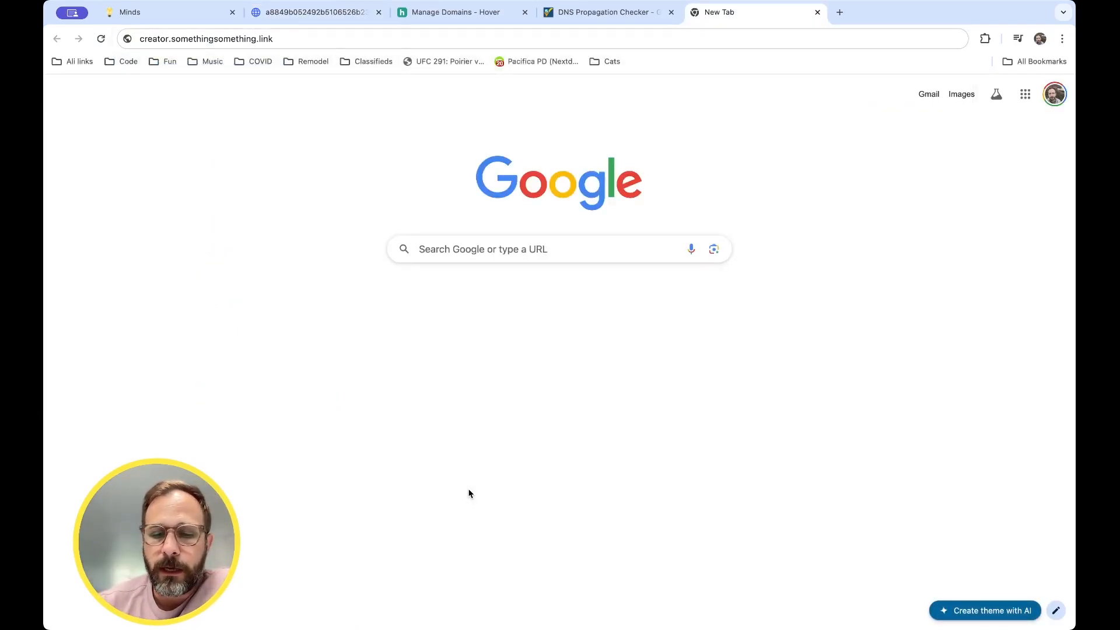
{"action": "key", "text": "super+l"}
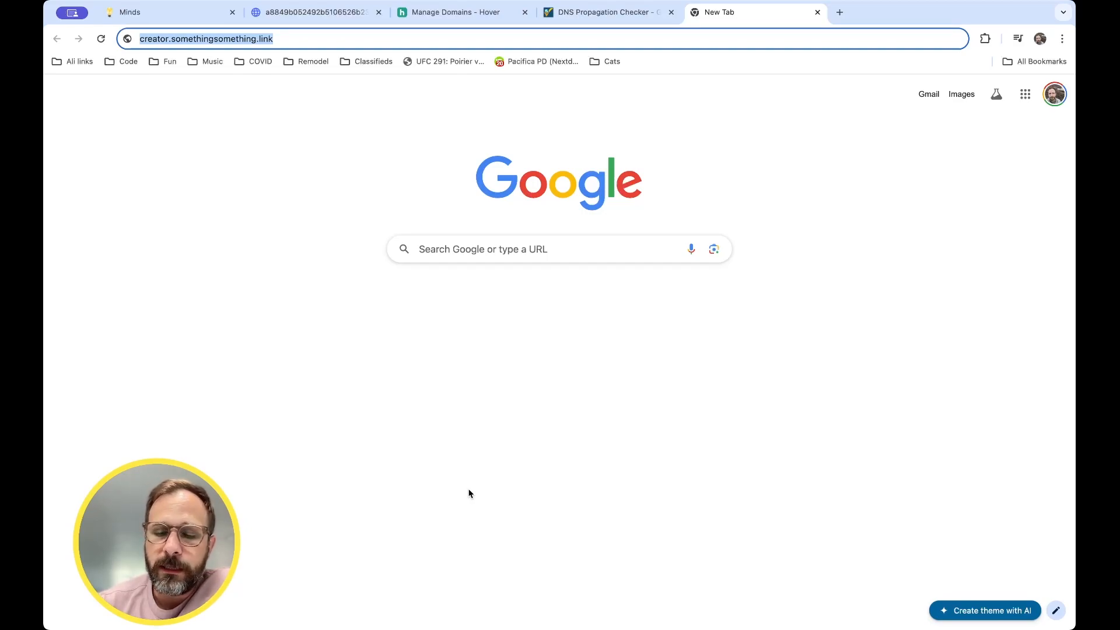
{"action": "key", "text": "Return"}
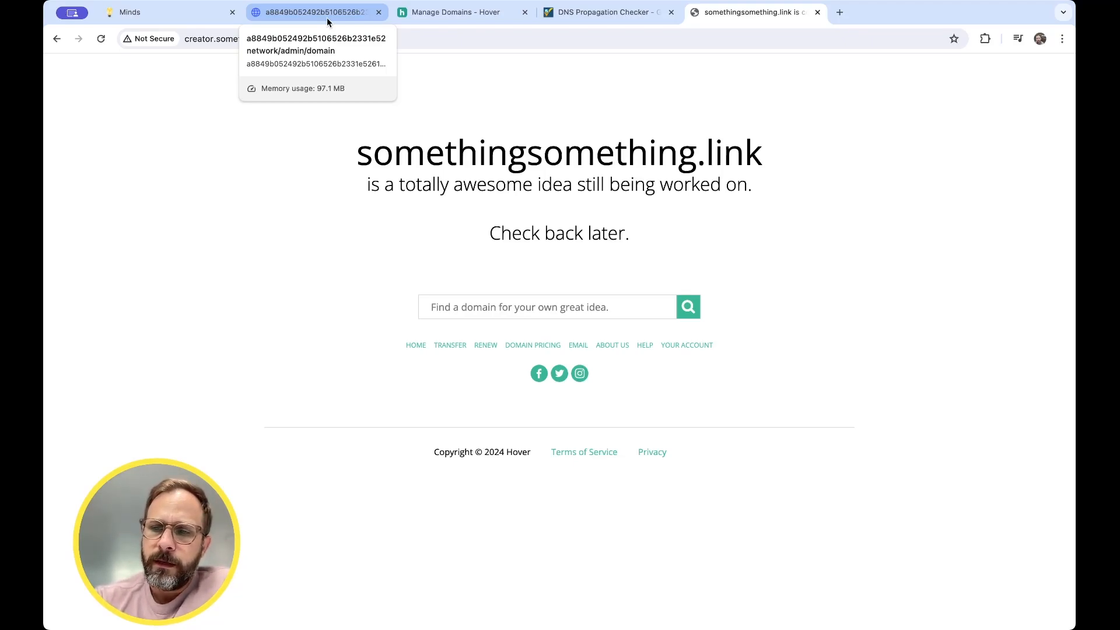
- Return to Hover and check the hostname of the creator CNAME record, closing the record without saving changes
{"action": "left_click", "coordinate": [446, 13]}
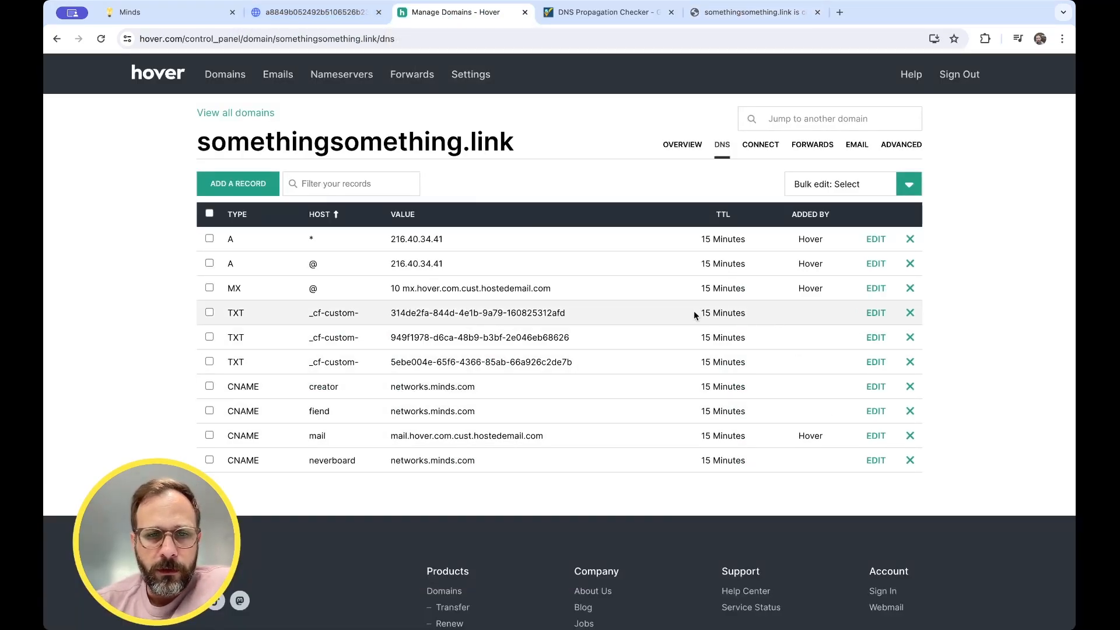
{"action": "left_click", "coordinate": [877, 387]}
{"action": "double_click", "coordinate": [400, 250]}
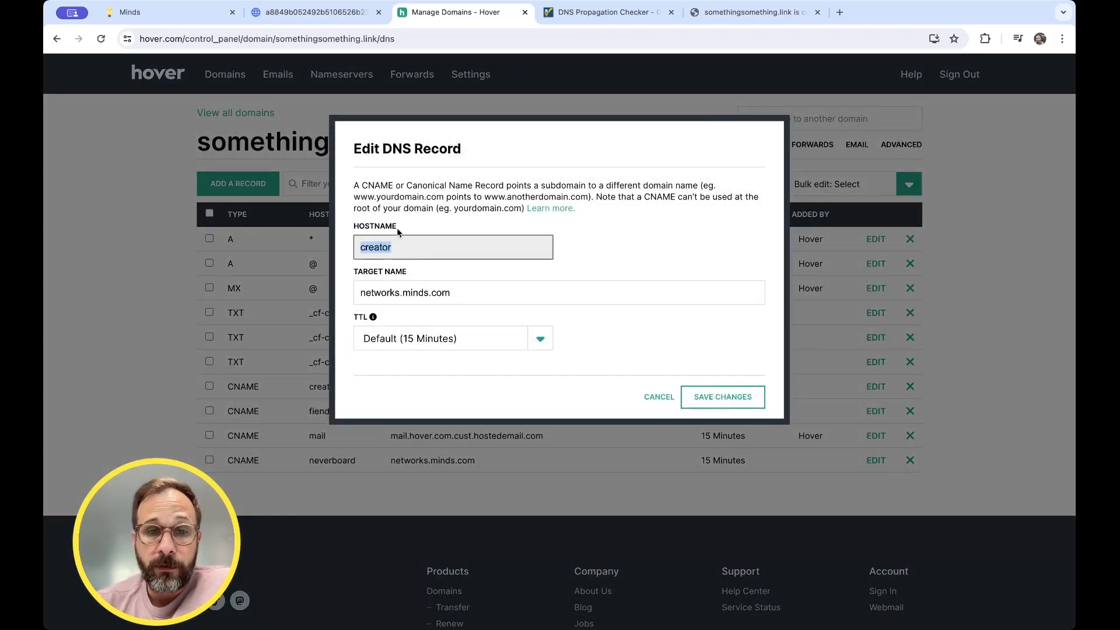
{"action": "double_click", "coordinate": [390, 247]}
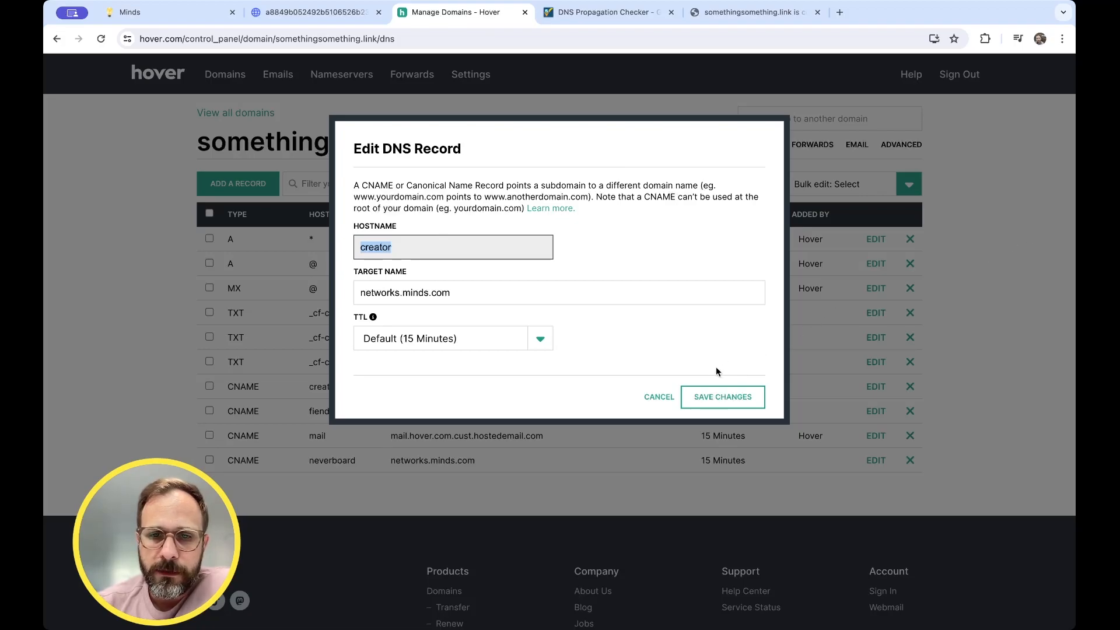
{"action": "left_click", "coordinate": [648, 404]}
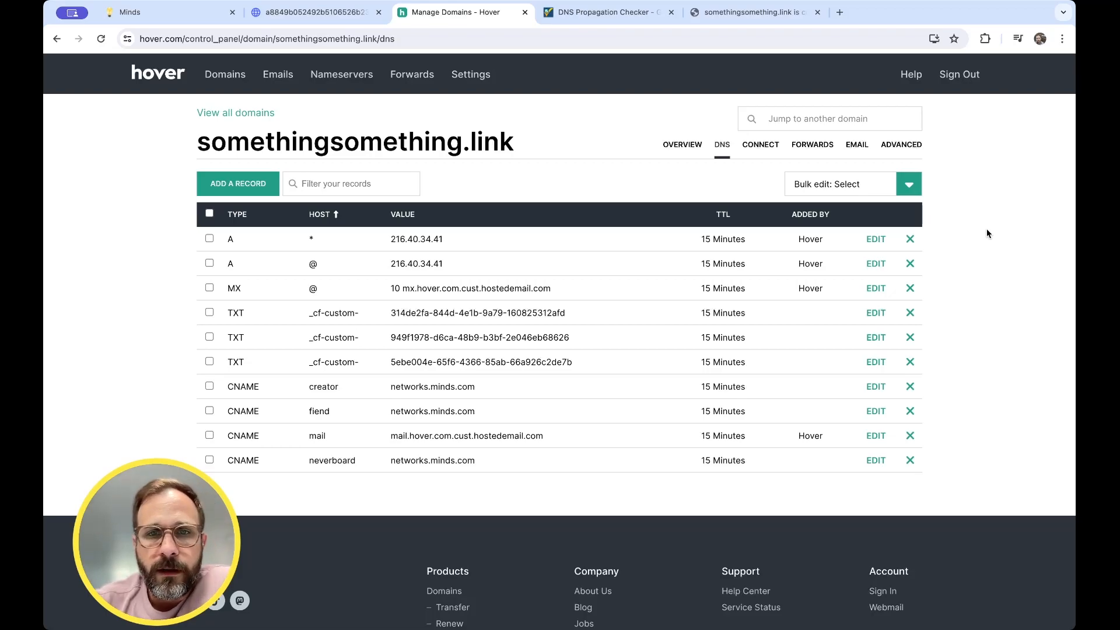
- Review the CNAME propagation results on whatsmydns and recheck the current domain's configuration status in the network's domain settings
{"action": "left_click", "coordinate": [624, 15]}
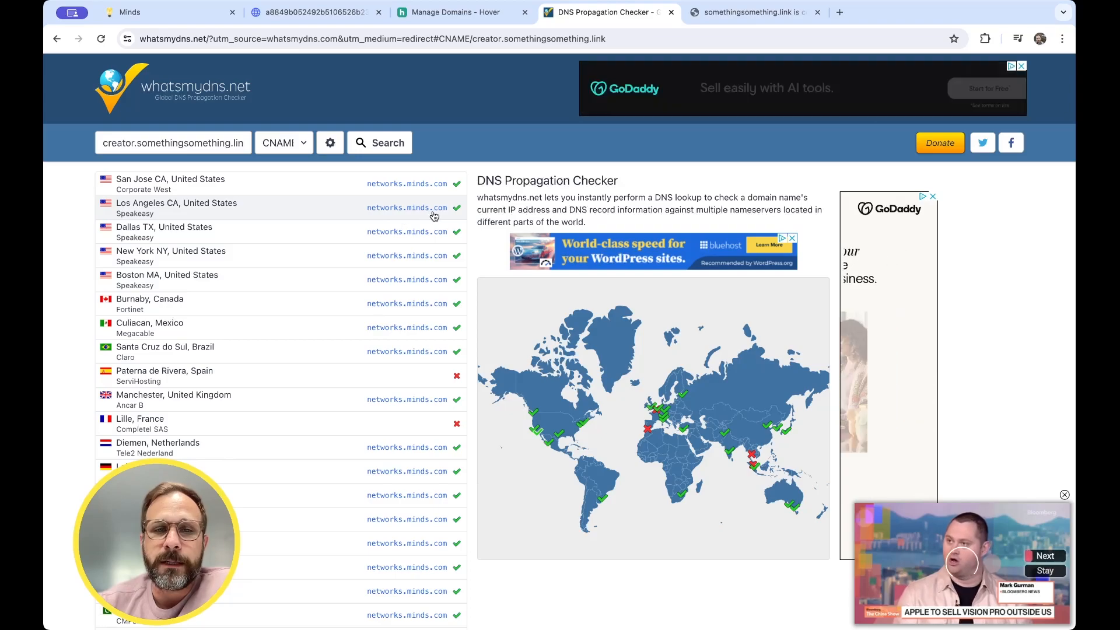
{"action": "left_click", "coordinate": [339, 14]}
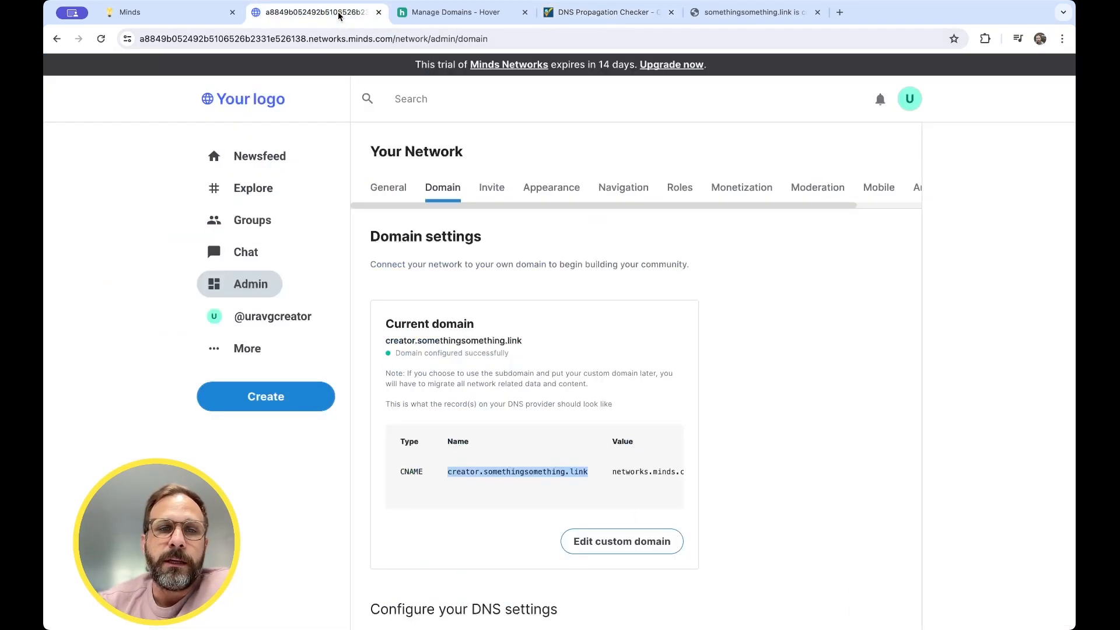
{"action": "left_click", "coordinate": [478, 489]}
{"action": "double_click", "coordinate": [412, 352]}
{"action": "left_click", "coordinate": [413, 352]}
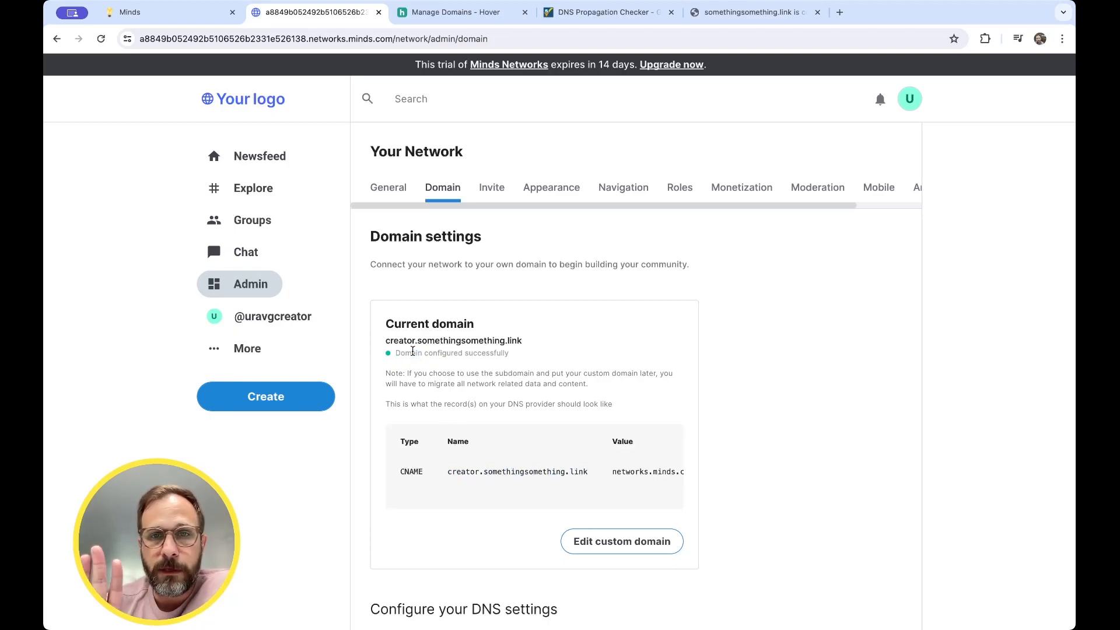
{"action": "left_click", "coordinate": [713, 22]}
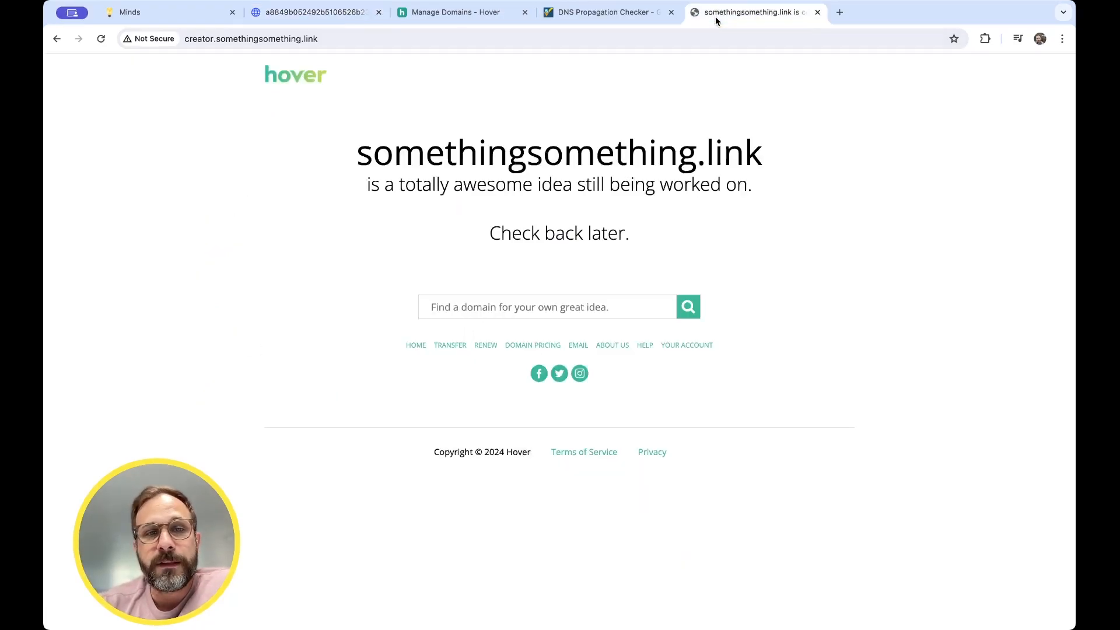
{"action": "left_click", "coordinate": [103, 39]}
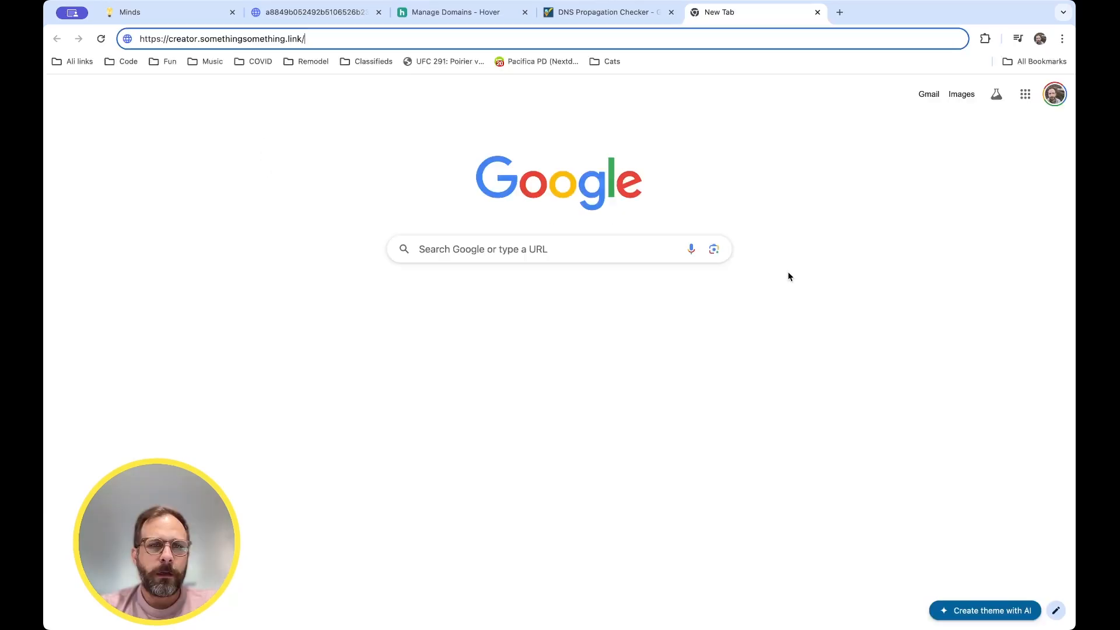
{"action": "key", "text": "super+a"}
{"action": "key", "text": "Return"}
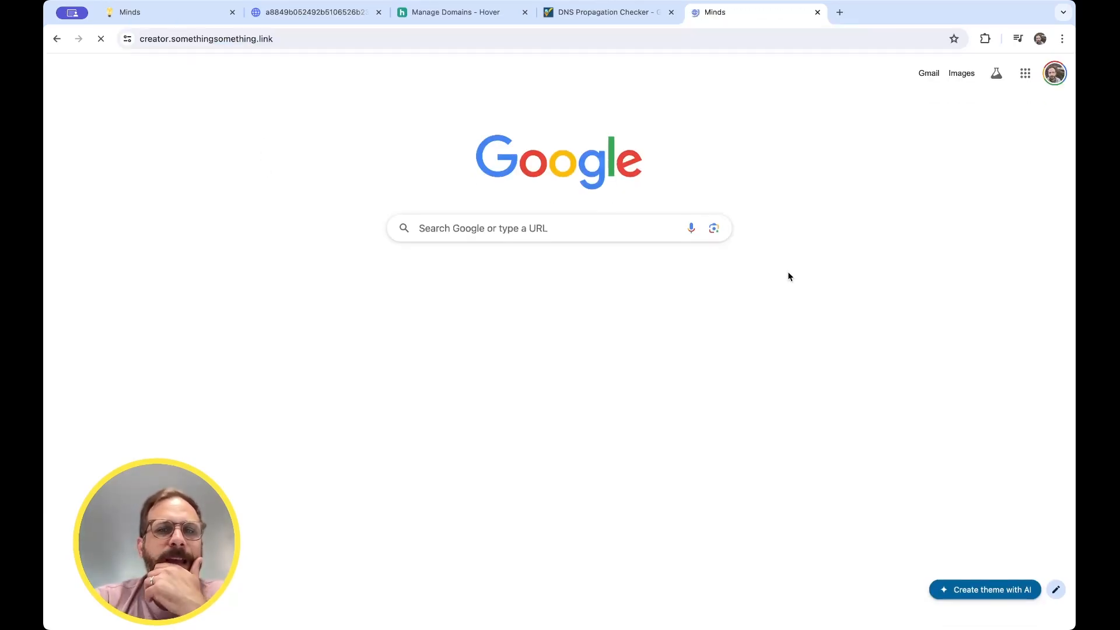